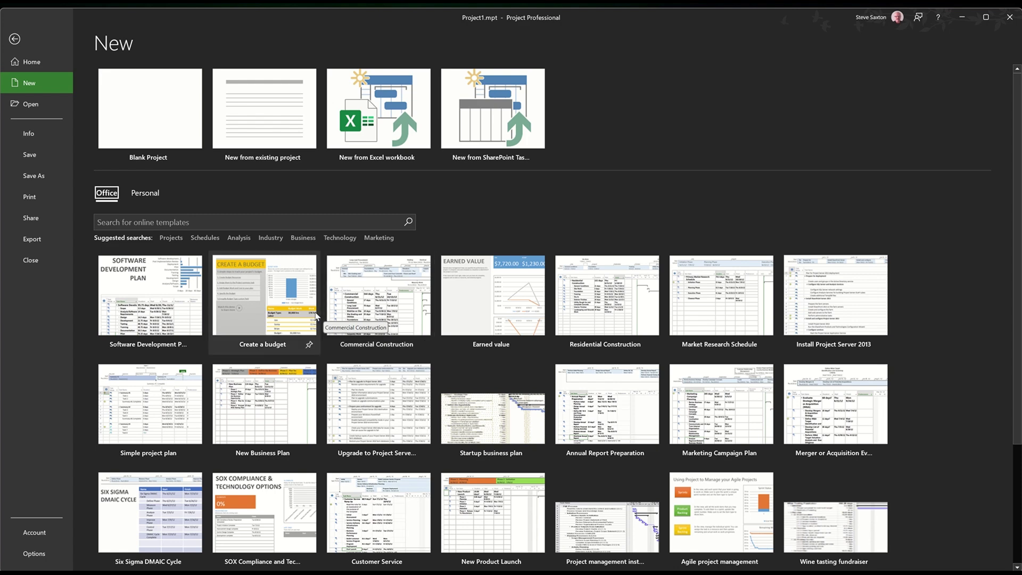
Start a blank project and set the timeline text size to 14.
left_click(174, 128)
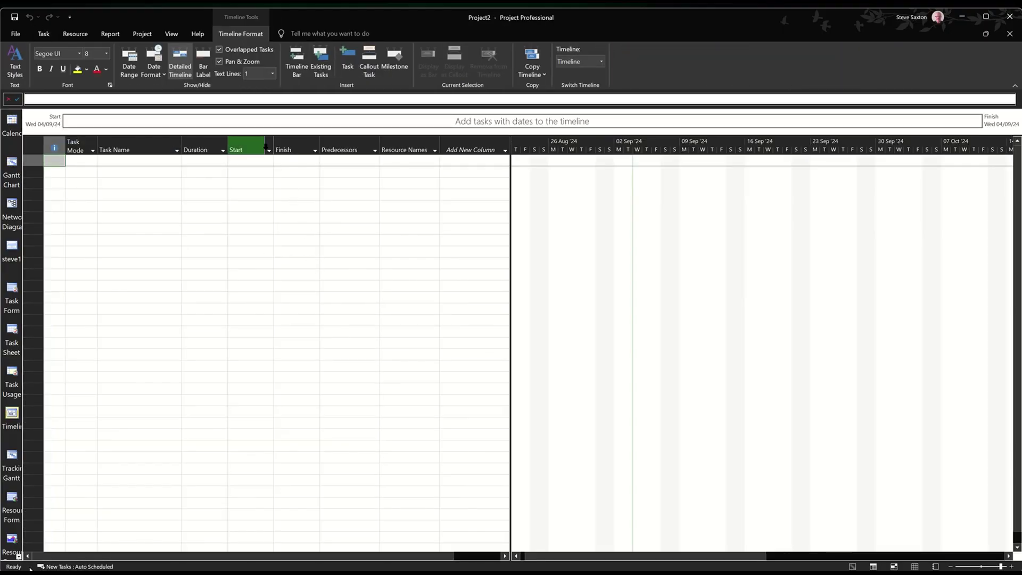
left_click(18, 59)
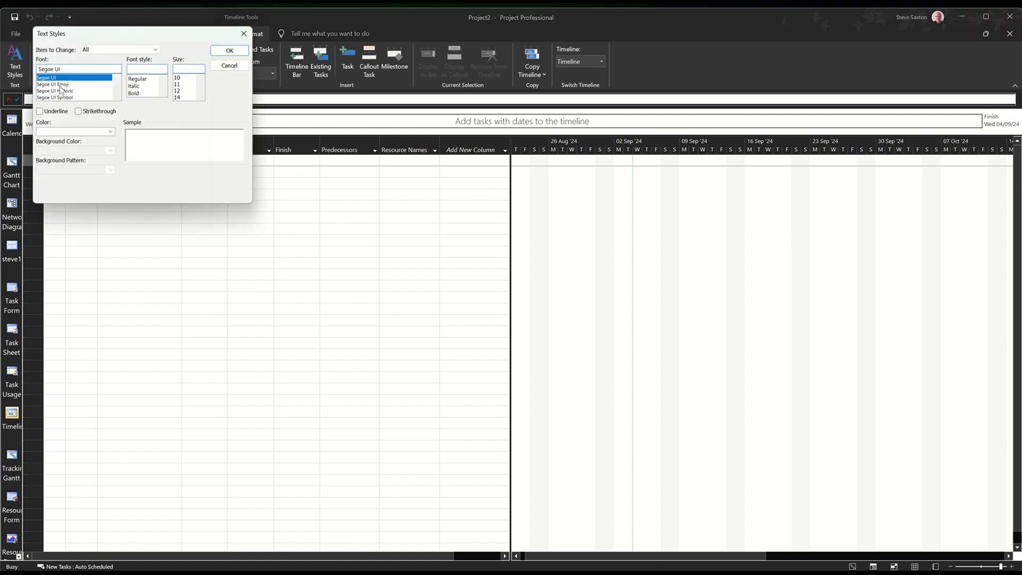
left_click(178, 97)
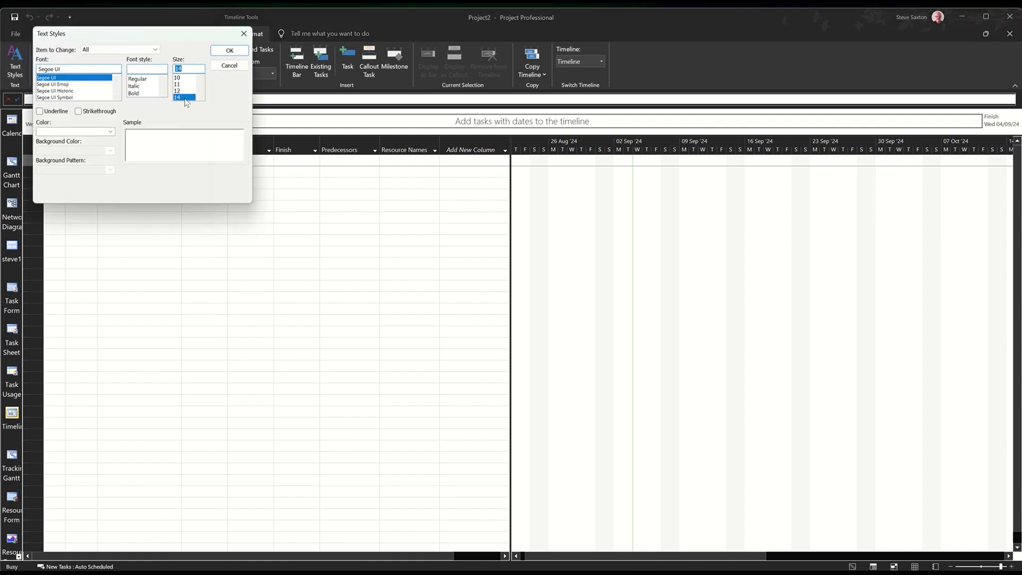
left_click(226, 51)
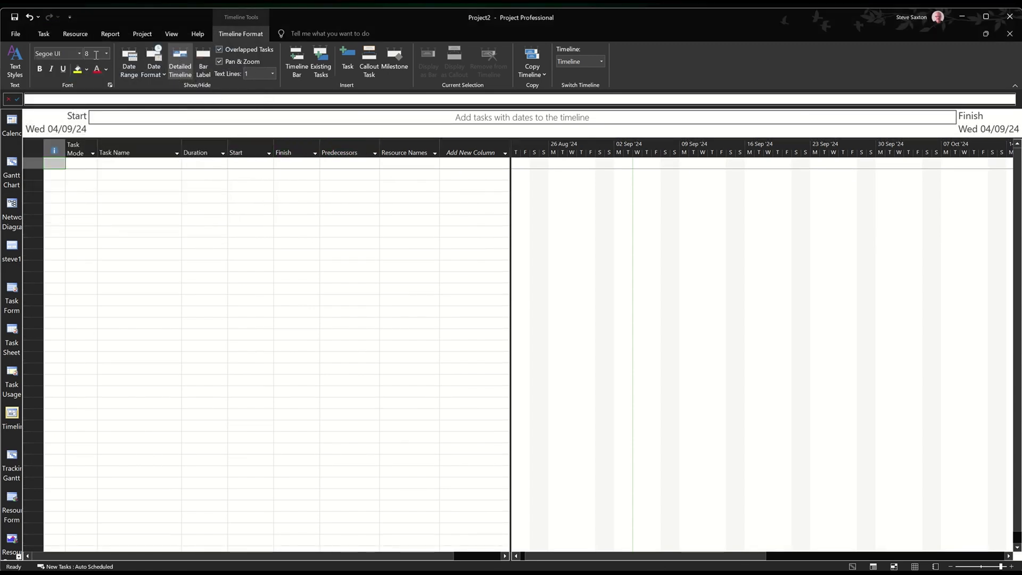
Enlarge the timeline text style further to Segoe UI size 16.
left_click(15, 63)
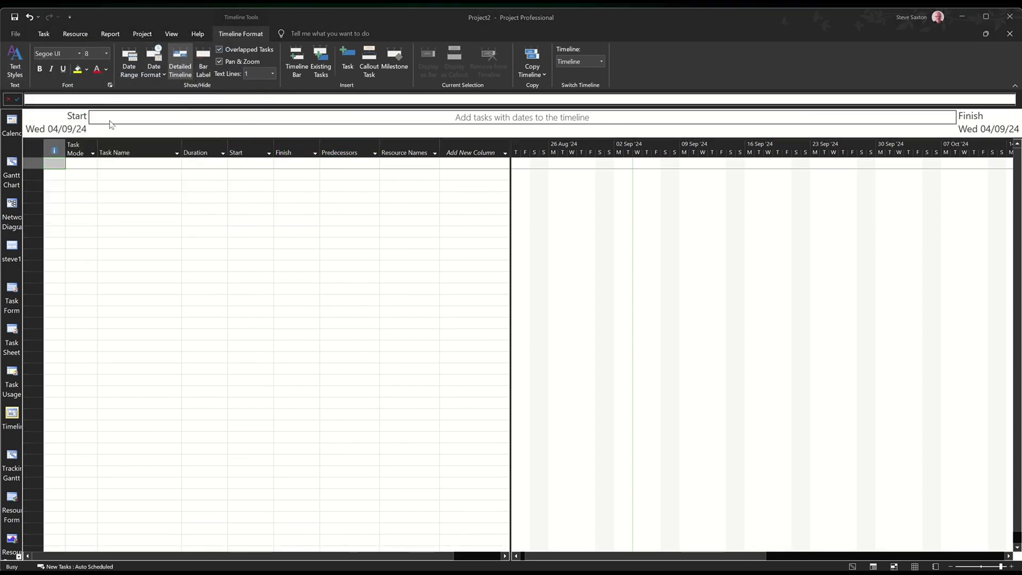
left_click(200, 97)
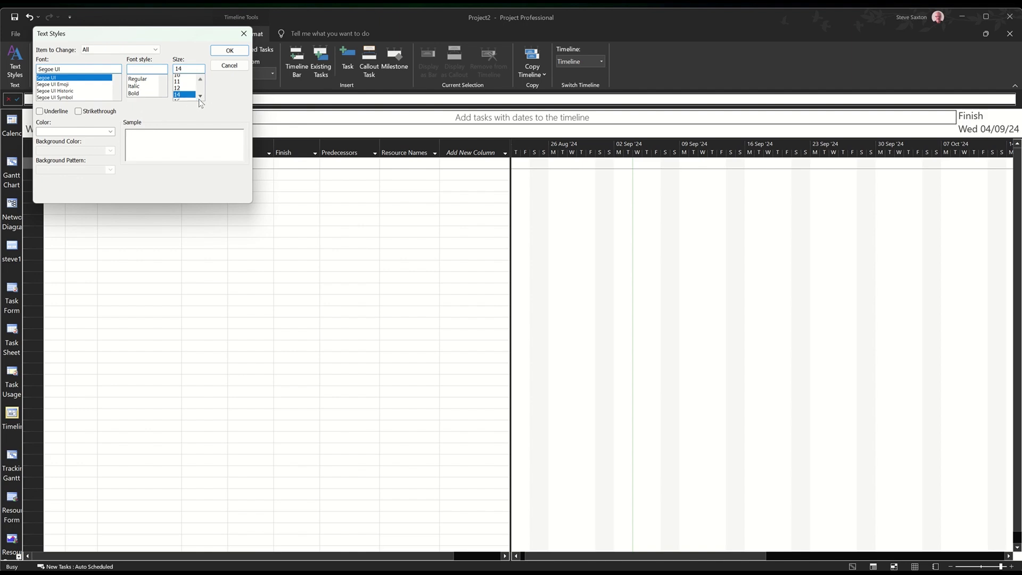
left_click(184, 97)
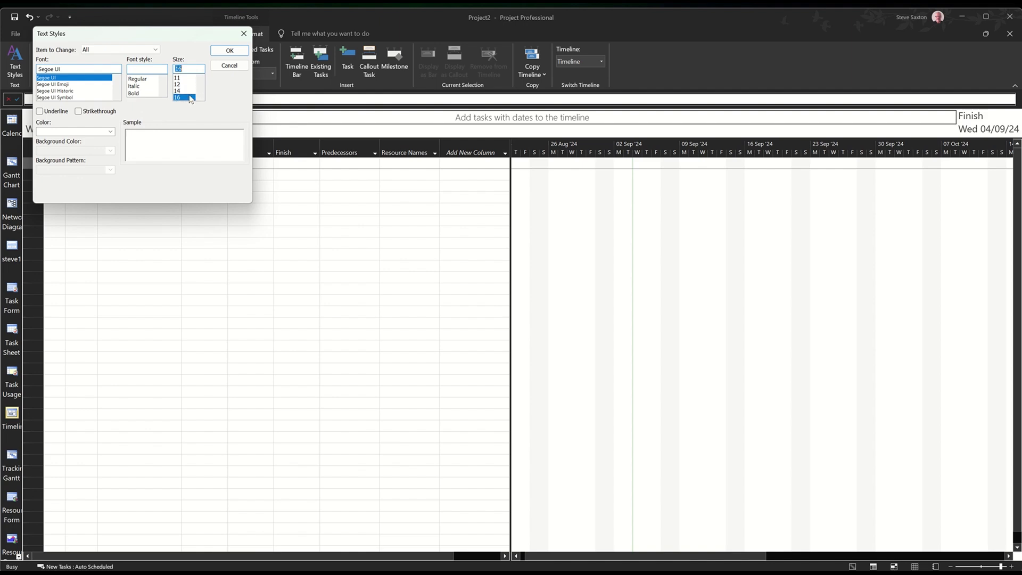
left_click(229, 51)
Uncheck Timeline in the View tab and select the first Task Name cell.
left_click(258, 188)
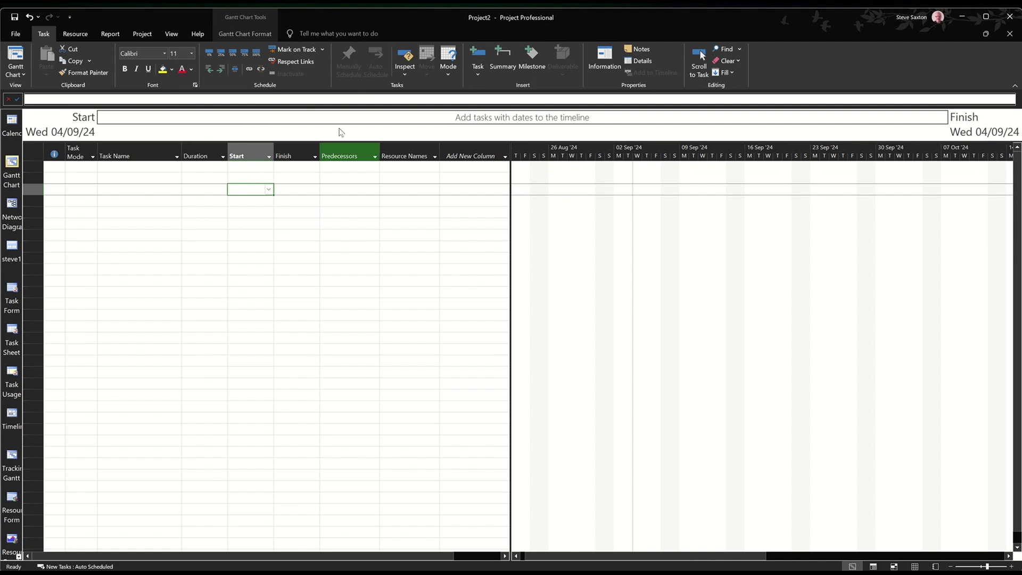
left_click(177, 37)
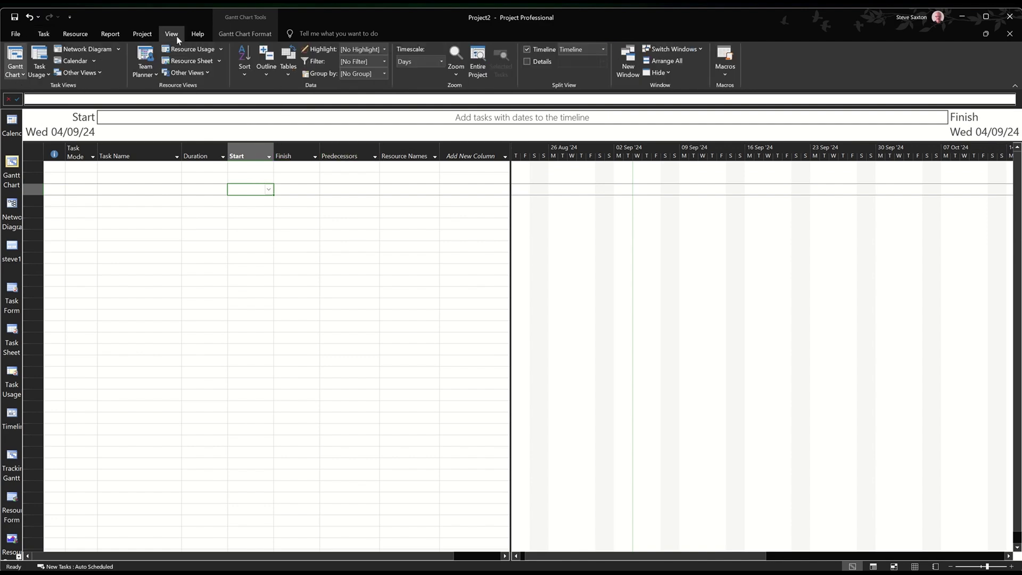
left_click(528, 52)
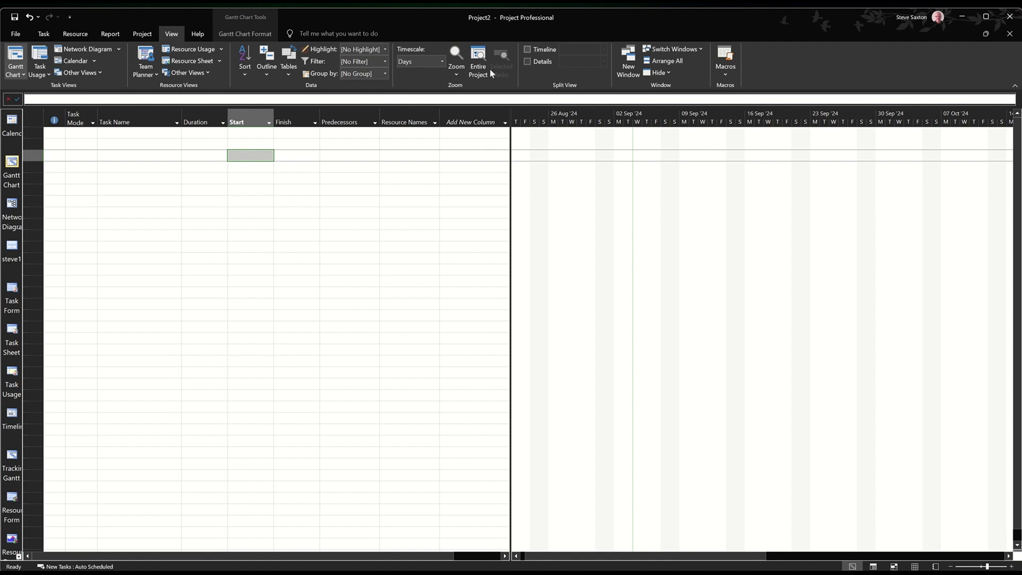
left_click(118, 133)
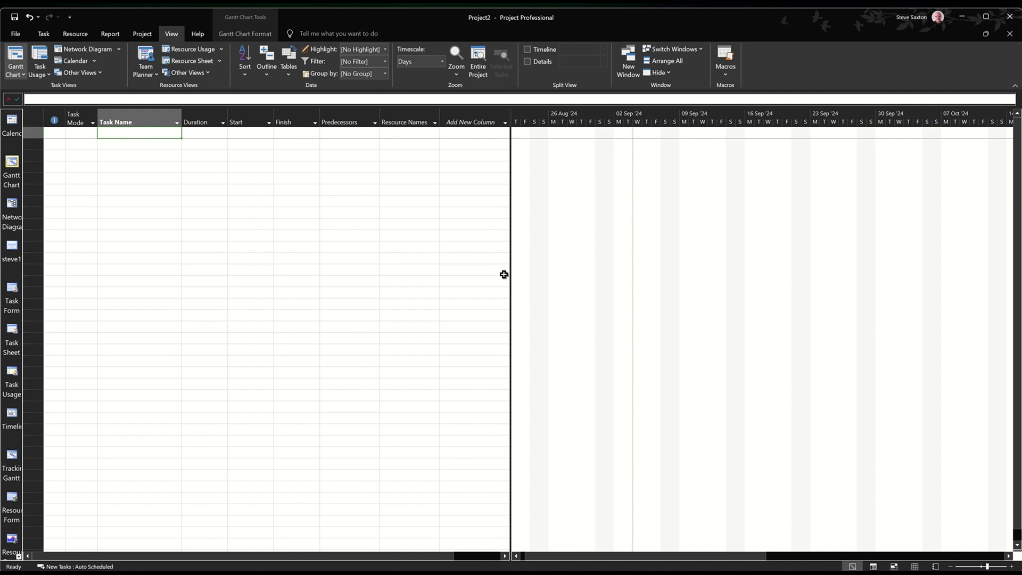
Enter the tasks Plan A, Phase 1, Phase 2, Phase 3 and Plan B.
type("Plan A")
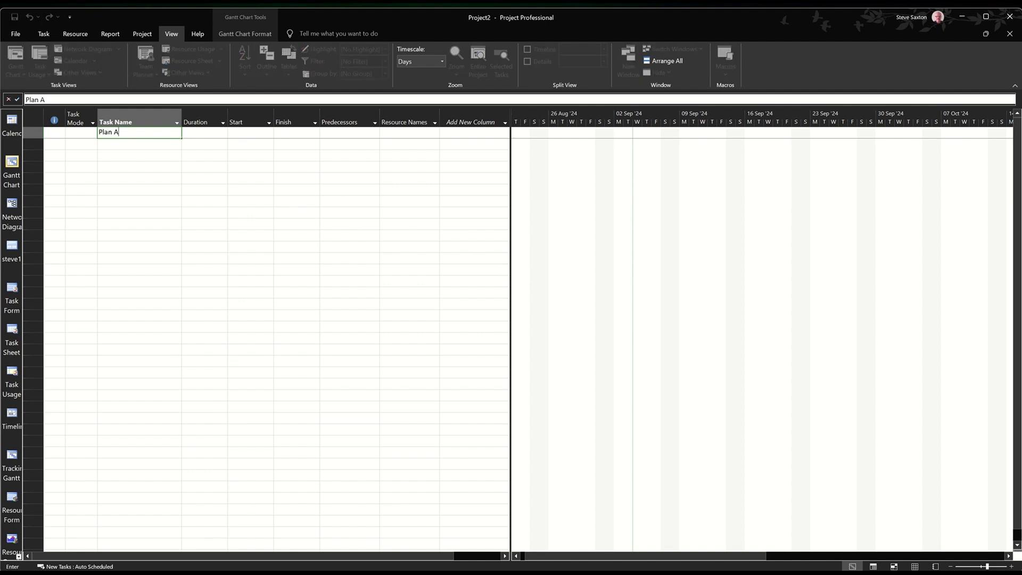
key("Return")
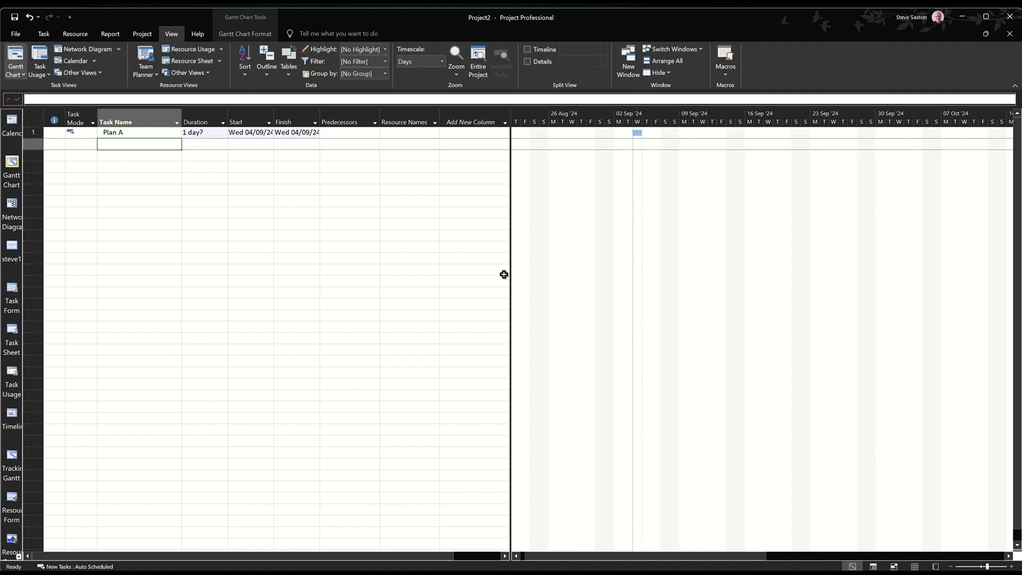
type("Phas")
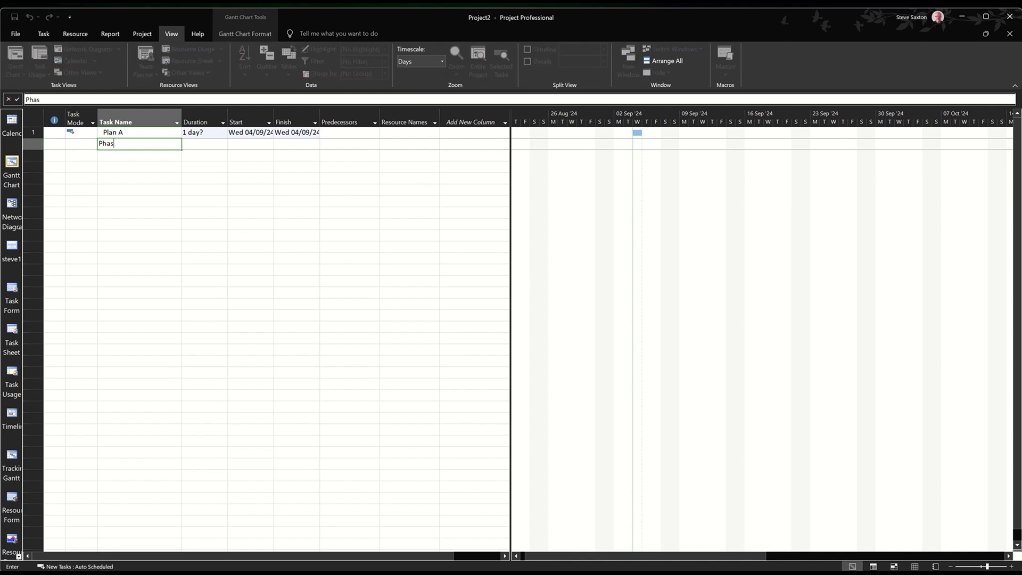
type("e 1")
key("Return")
type("Pha")
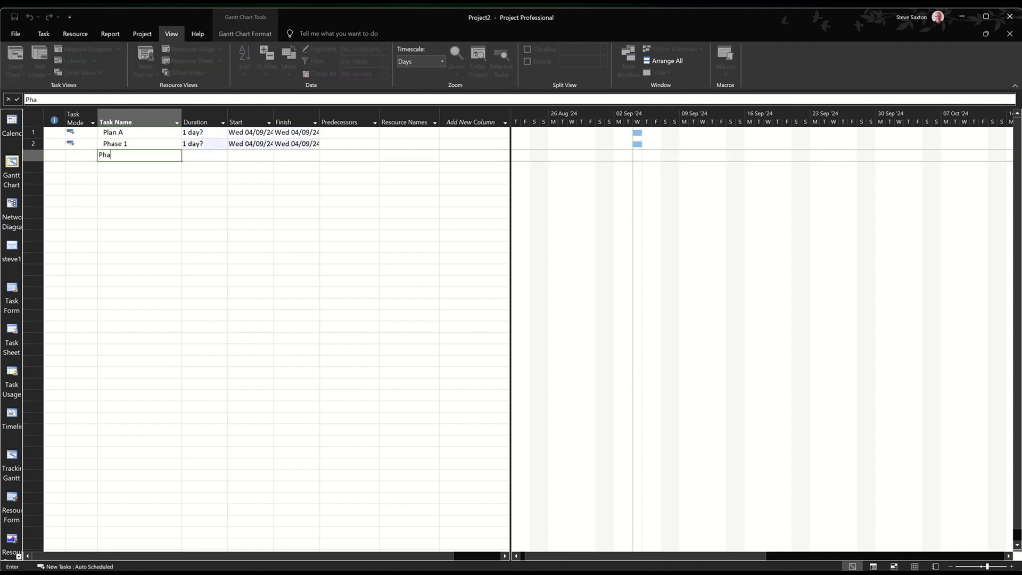
type("se 2")
key("Return")
type("Phase 3")
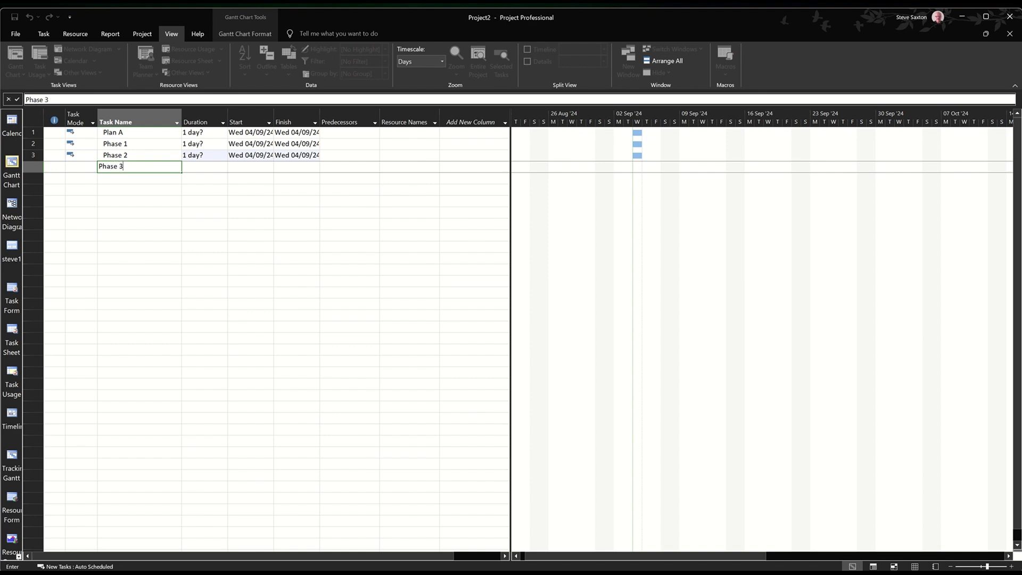
key("Return")
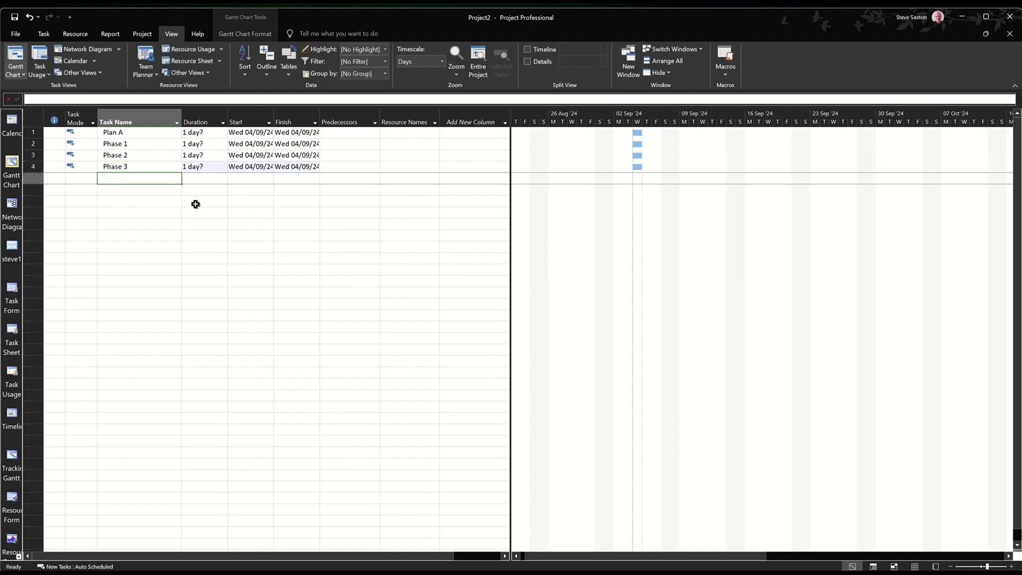
type("Plan")
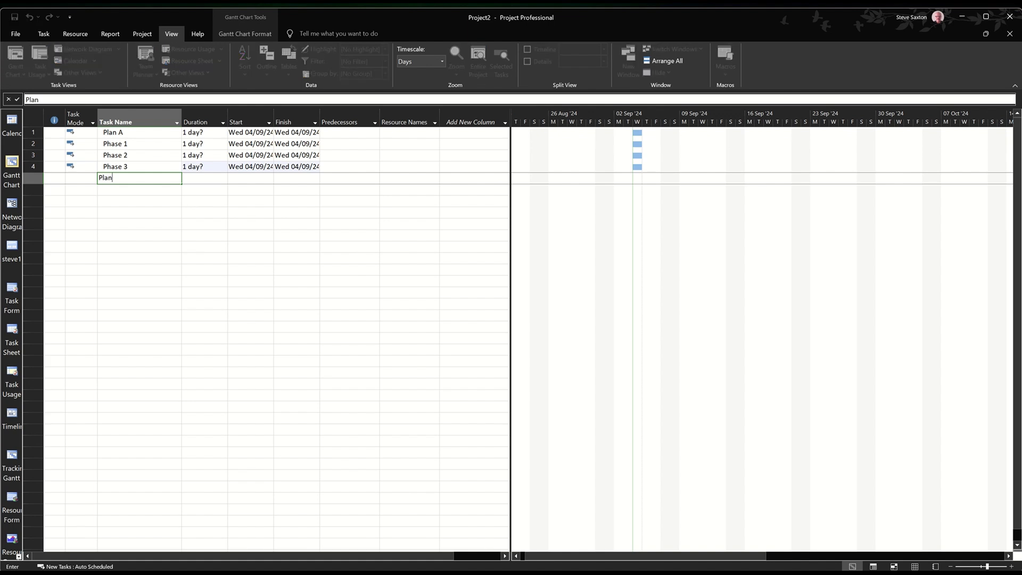
type(" B")
key("Return")
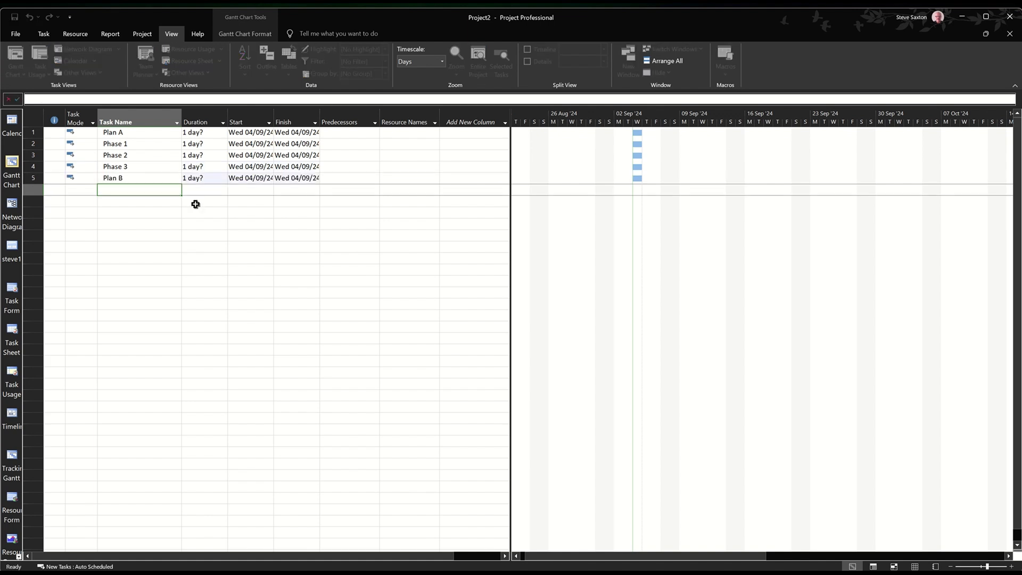
Paste copies of Phase 1–3 below Plan B and add a Plan C task.
left_click_drag(33, 144, 100, 188)
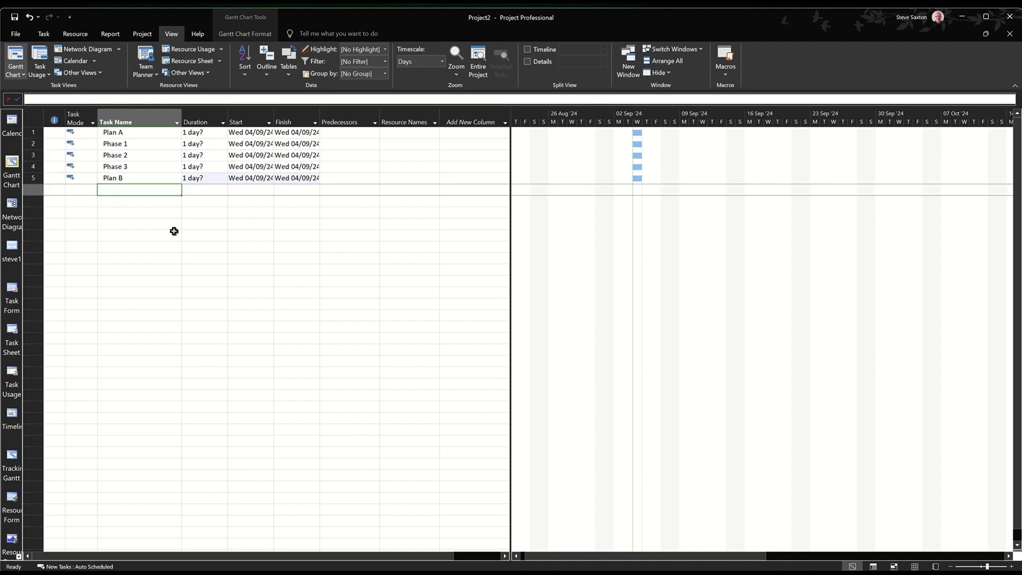
key("ctrl+v")
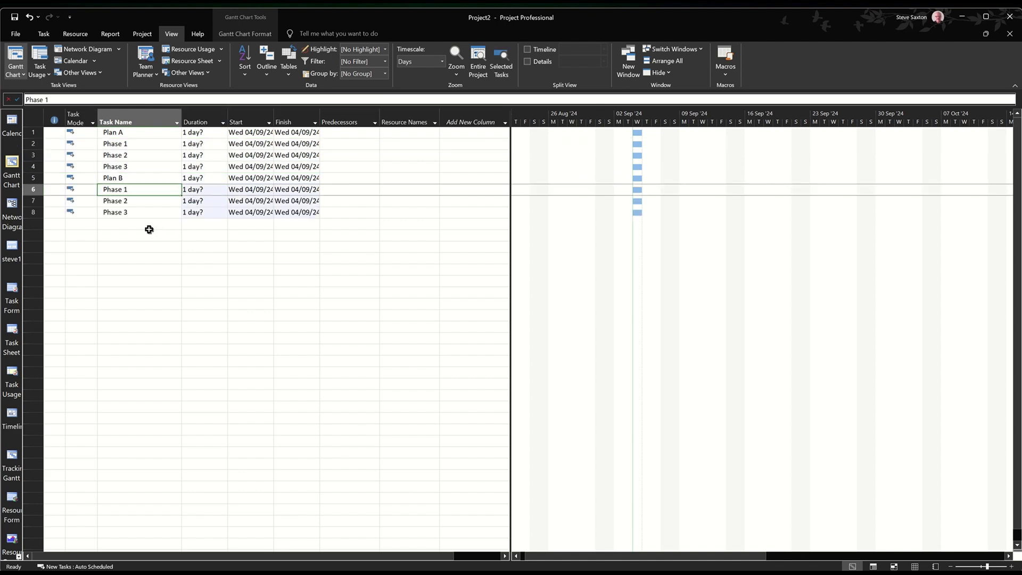
left_click(139, 229)
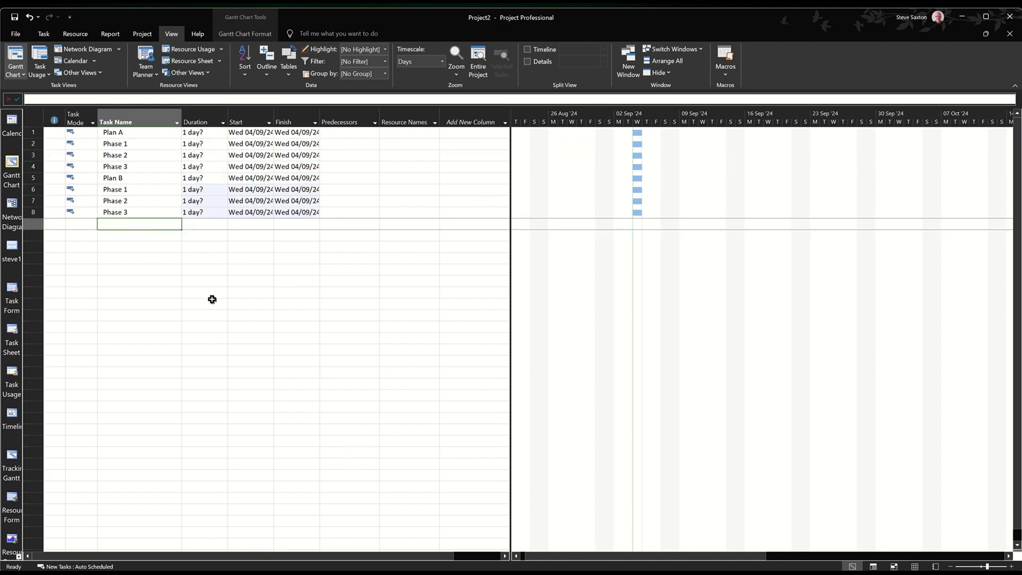
type("Plan")
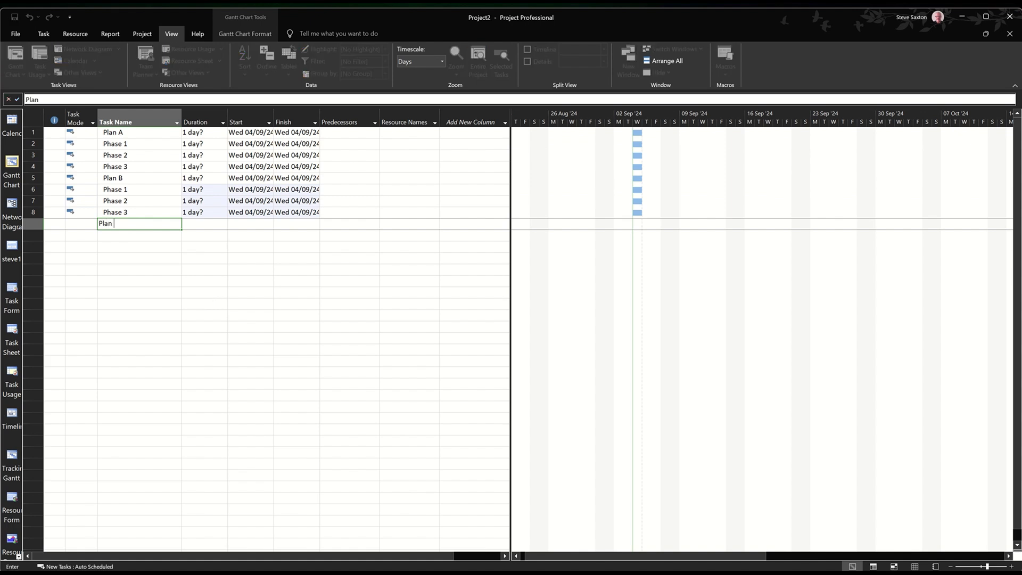
type(" C")
left_click(162, 247)
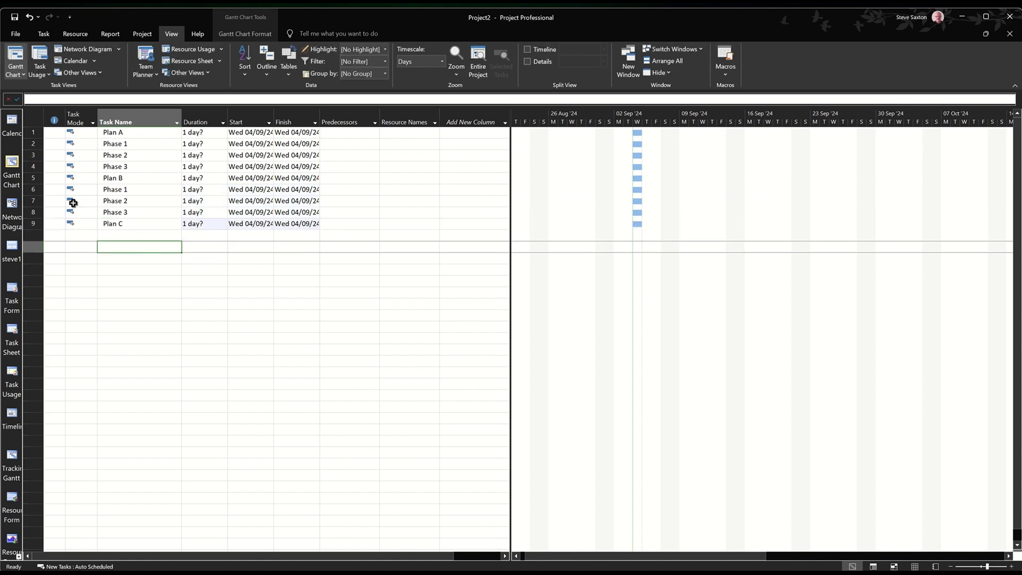
Paste the three phases again below Plan C, giving twelve tasks.
left_click_drag(34, 189, 34, 211)
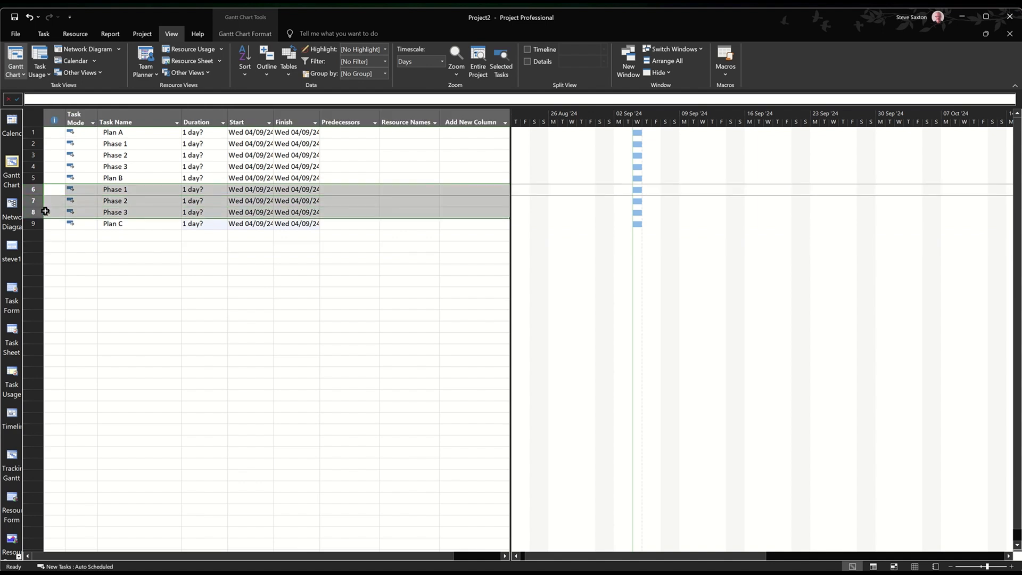
left_click(32, 235)
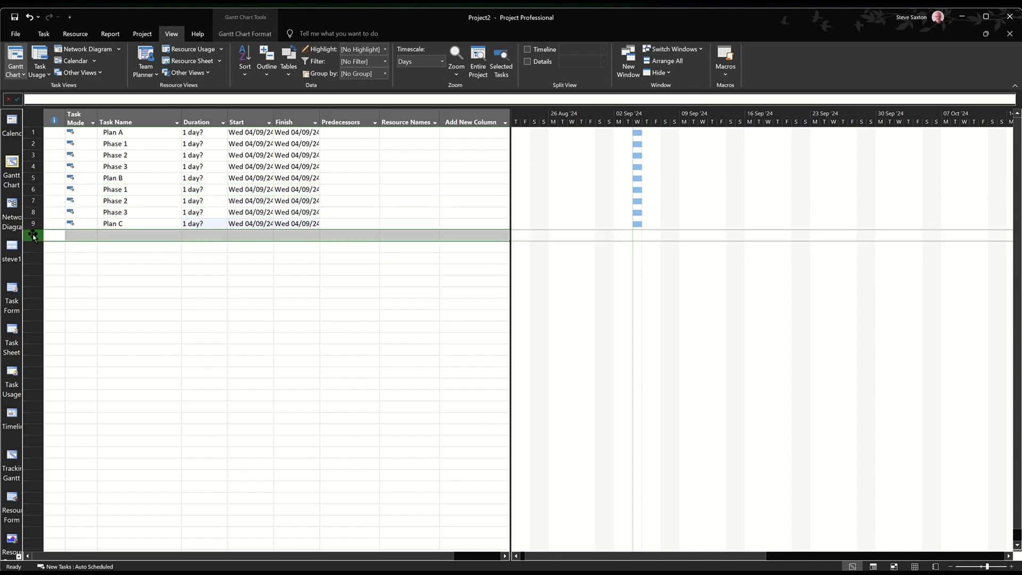
key("ctrl+v")
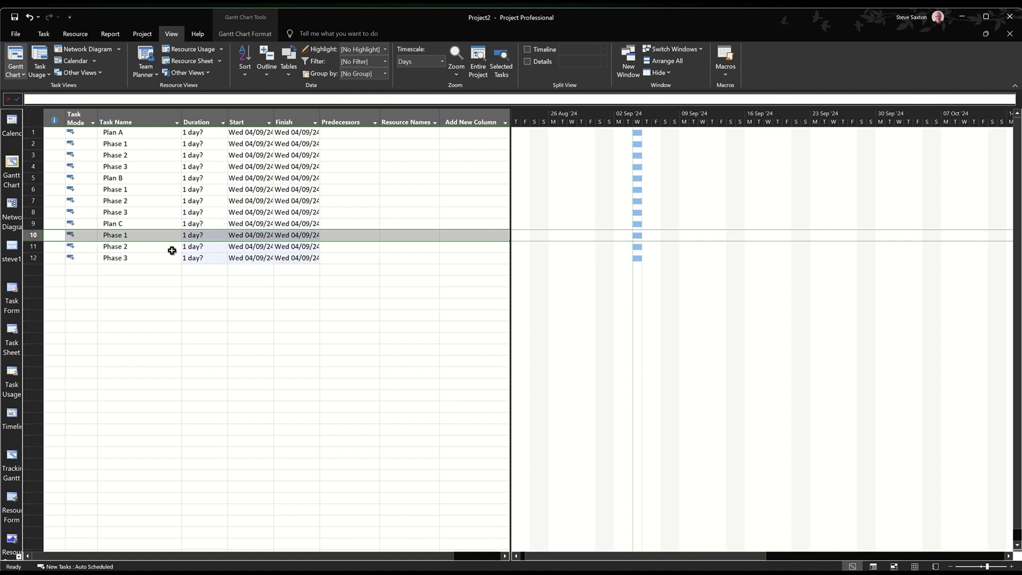
left_click(157, 280)
left_click(137, 135)
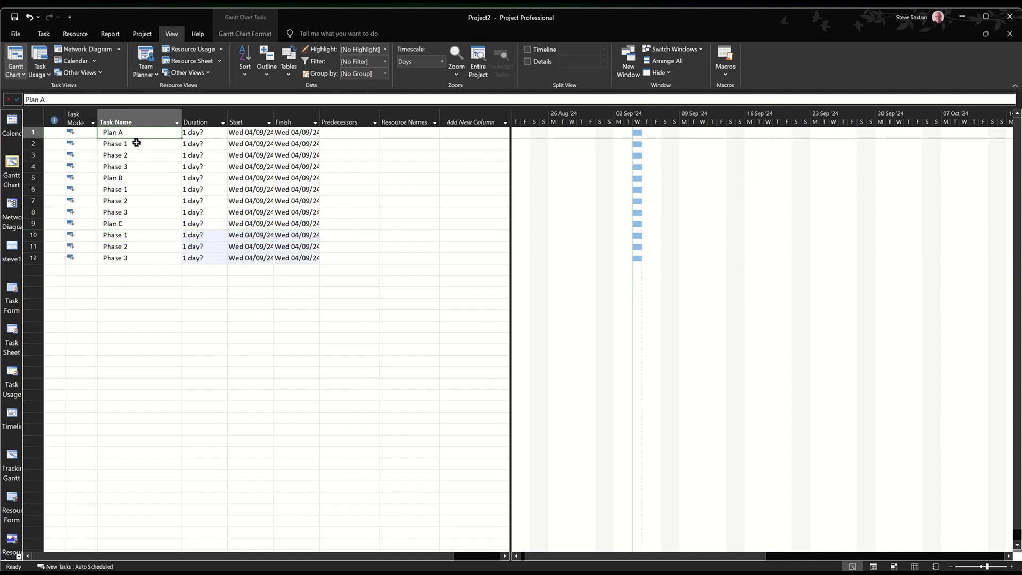
Indent Phase 1–3 under Plan A, Plan B and Plan C respectively.
left_click_drag(41, 144, 41, 167)
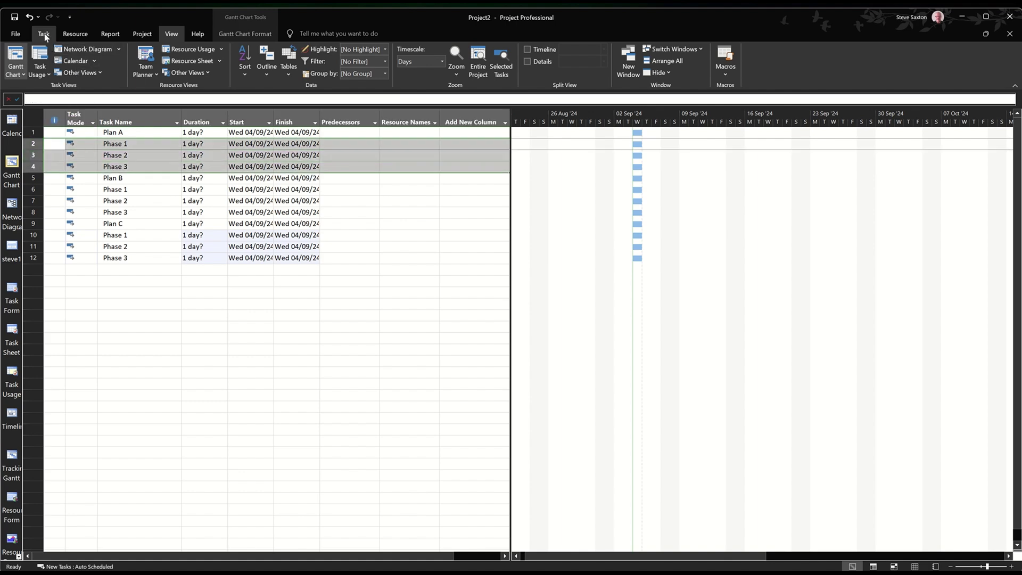
left_click(45, 35)
left_click(222, 71)
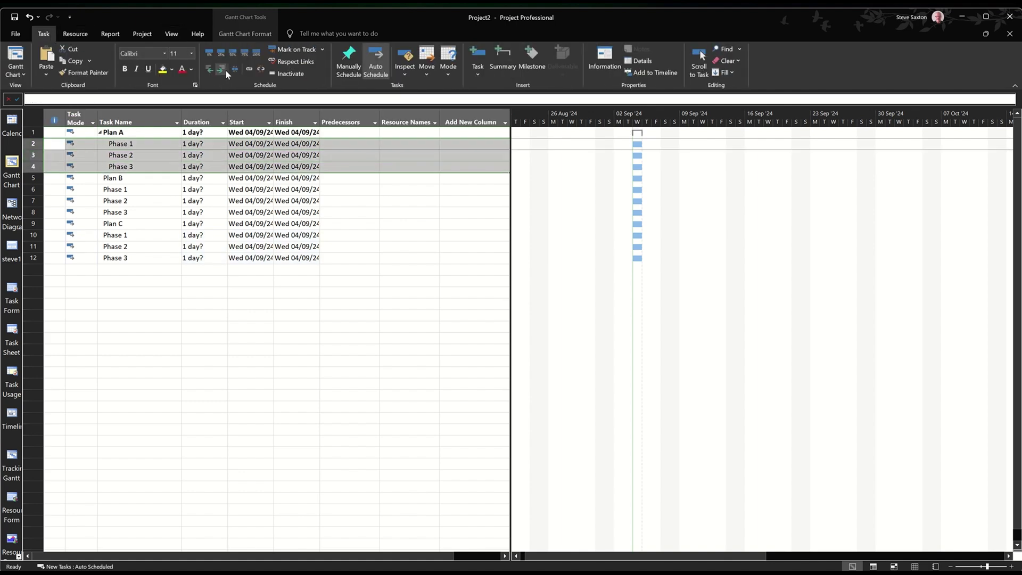
left_click_drag(115, 190, 114, 210)
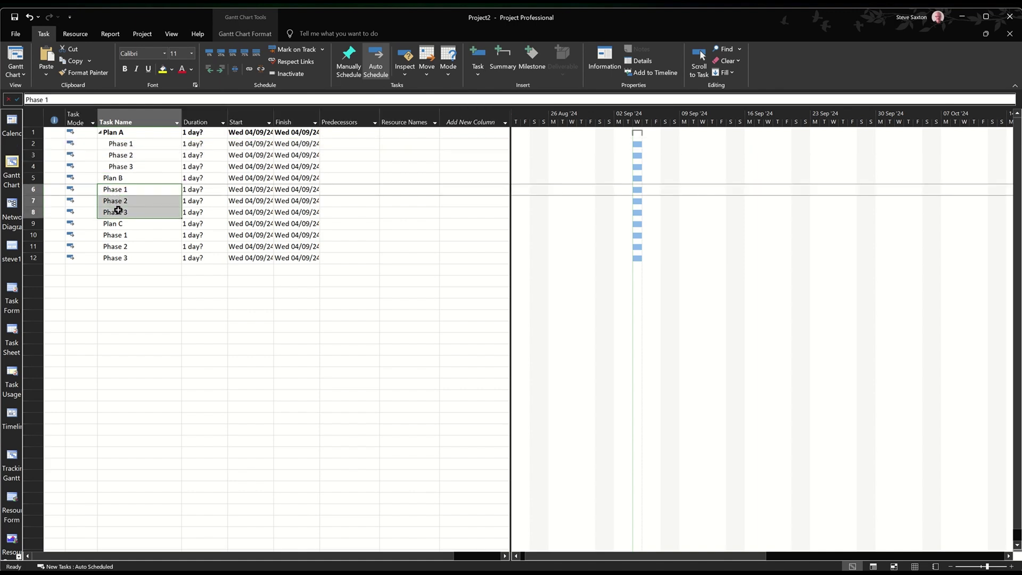
left_click(223, 70)
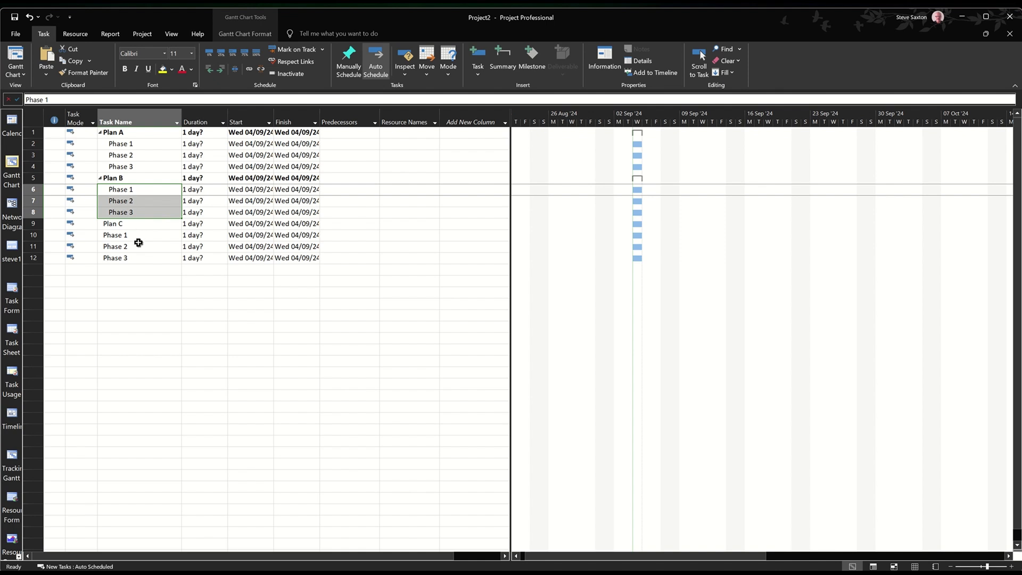
left_click_drag(134, 235, 139, 257)
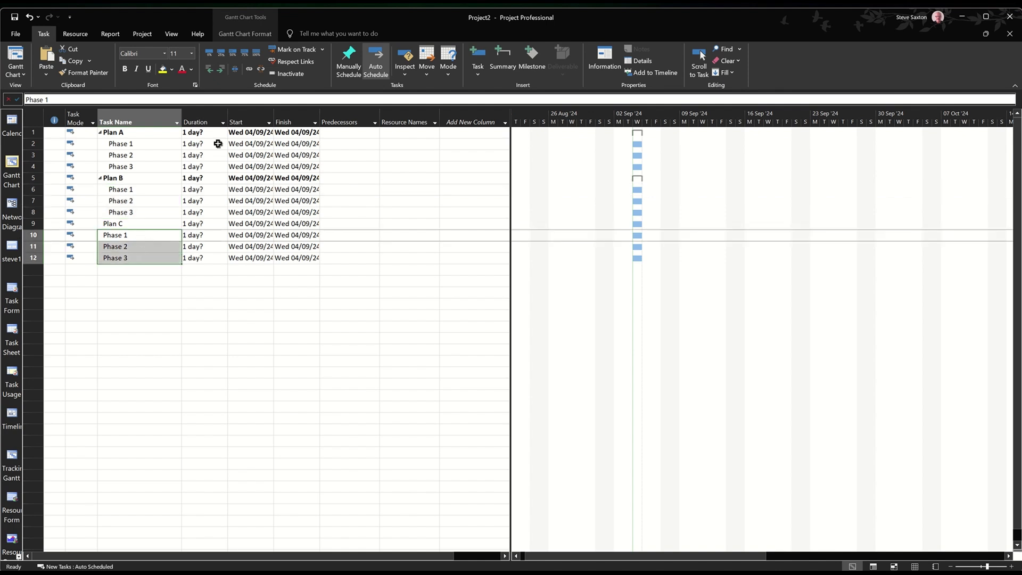
left_click(223, 74)
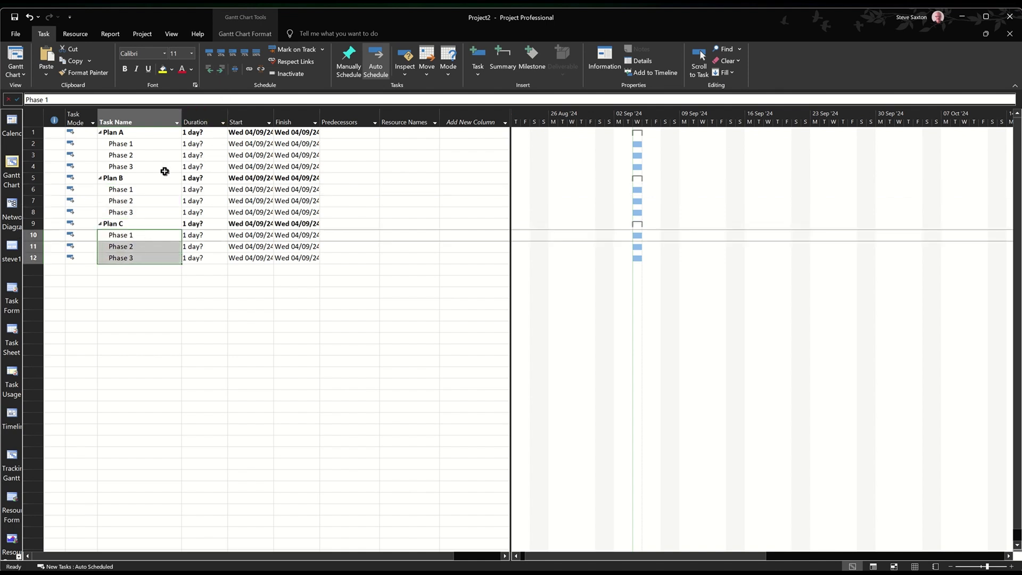
Insert a 'Projects' task above Plan A and indent rows 2–13 beneath it.
left_click(38, 133)
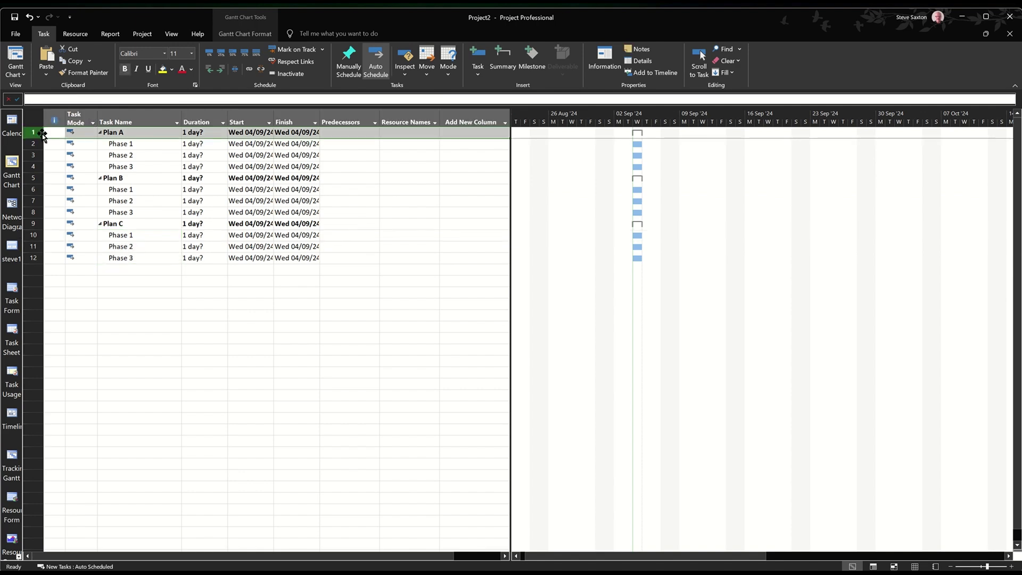
right_click(39, 133)
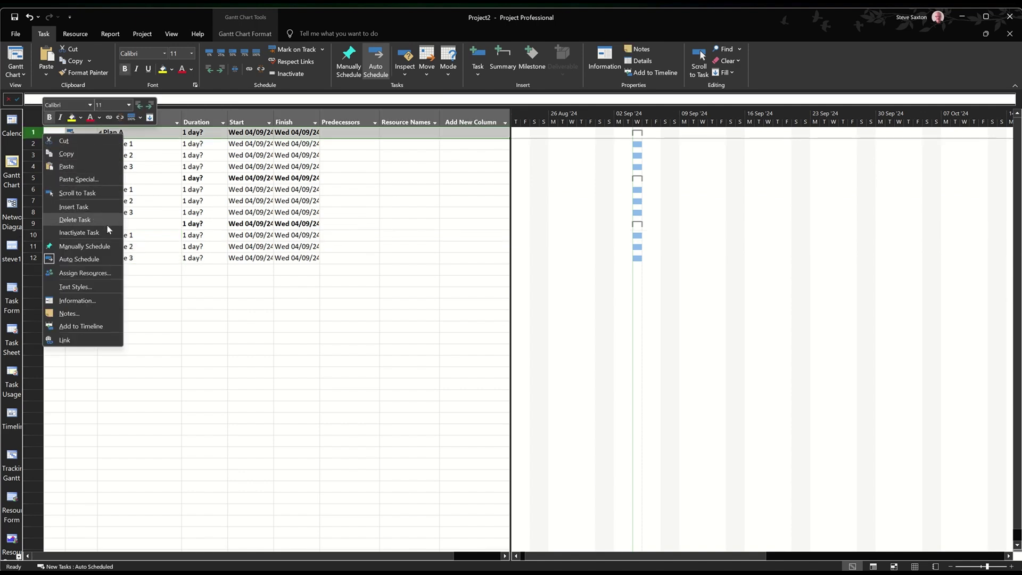
left_click(102, 206)
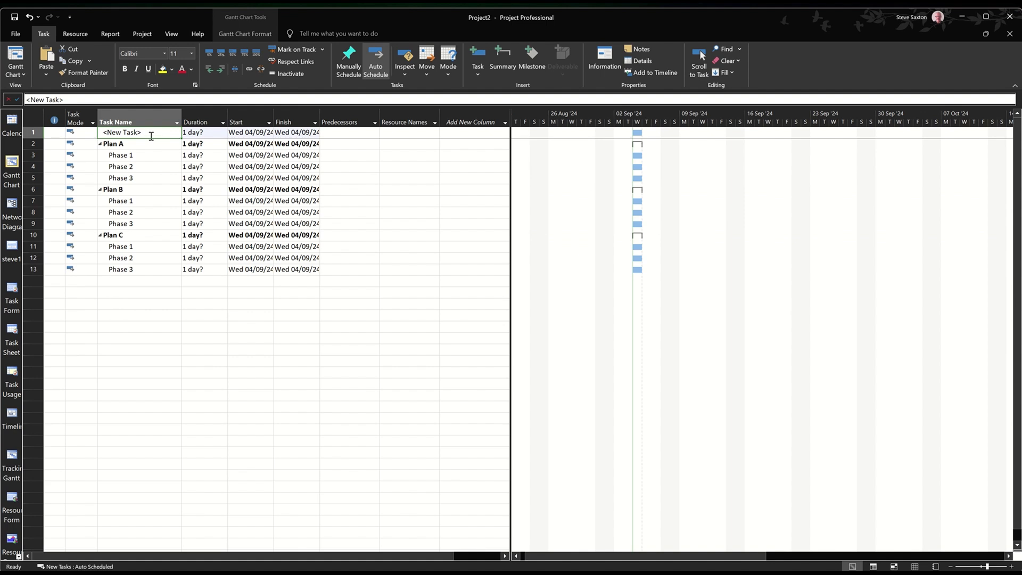
type("Projects")
key("Return")
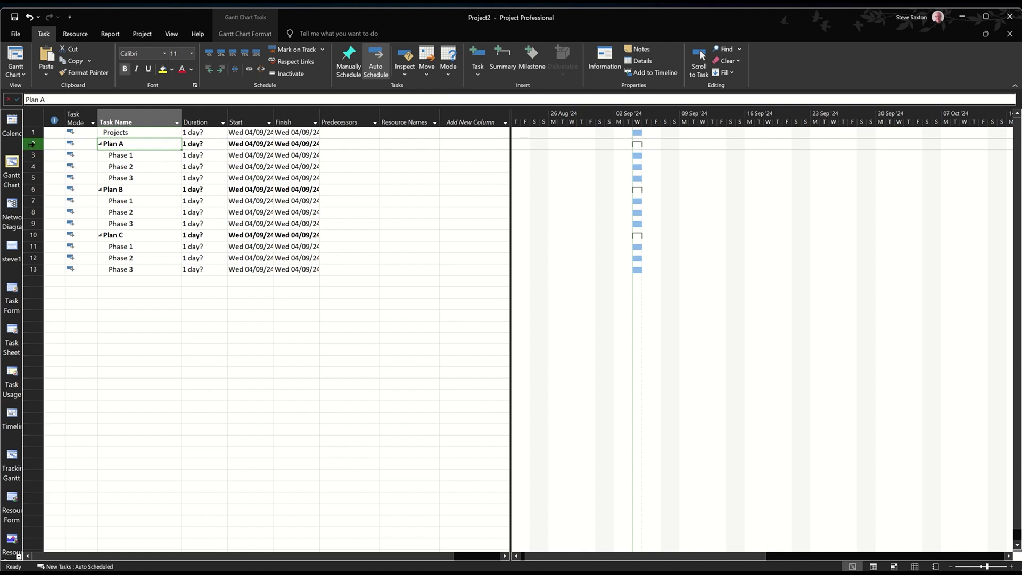
left_click_drag(42, 149, 43, 269)
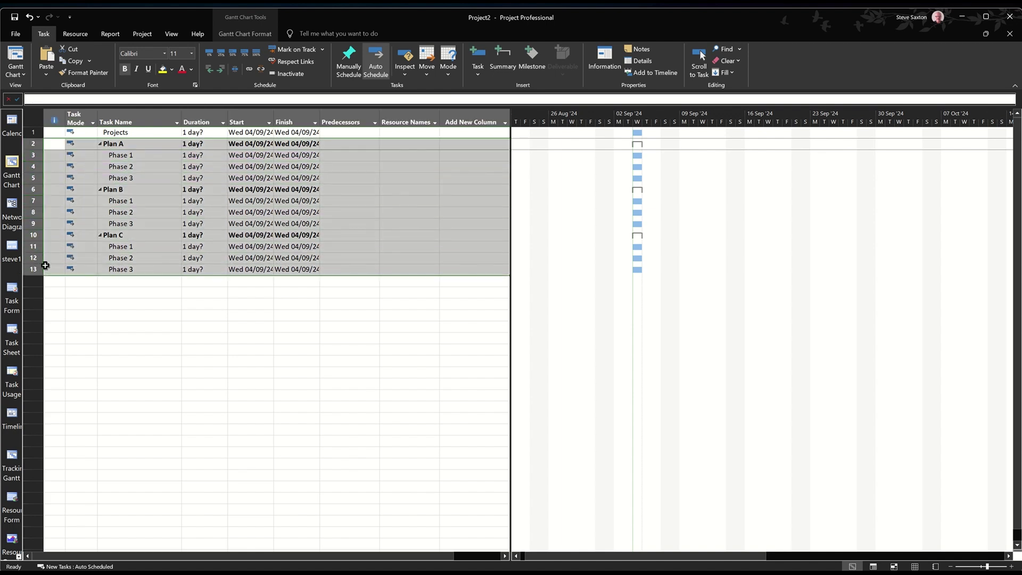
left_click(220, 70)
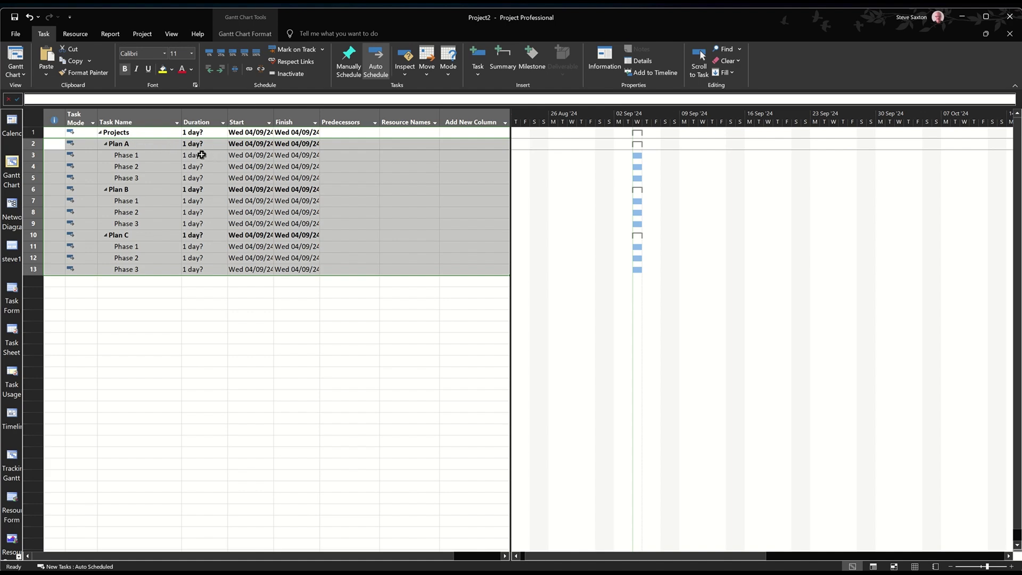
Enter 3 days for Plan A, then give Plan A's Phase 1 a 4-day duration.
left_click(200, 144)
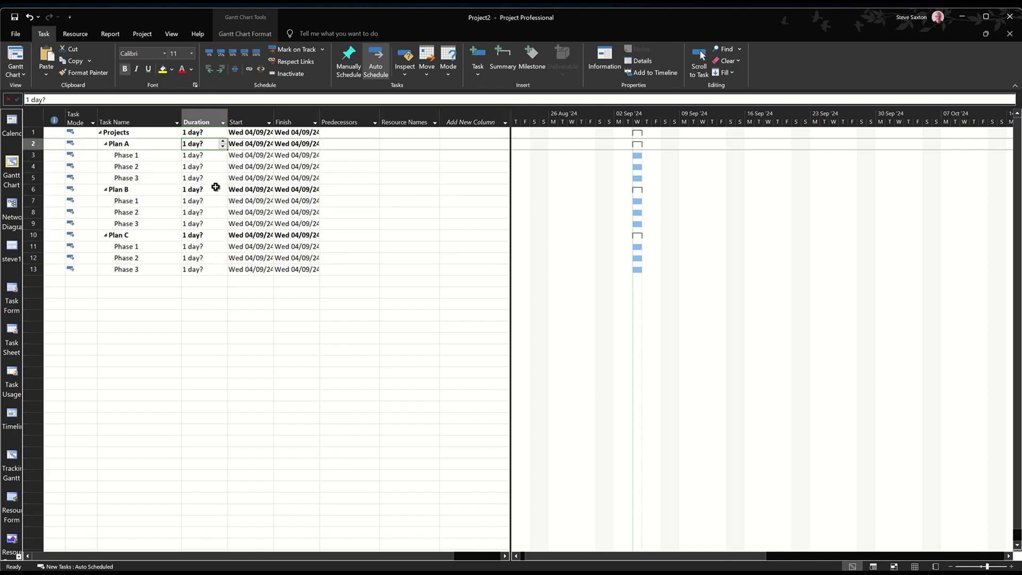
type("3")
left_click(180, 177)
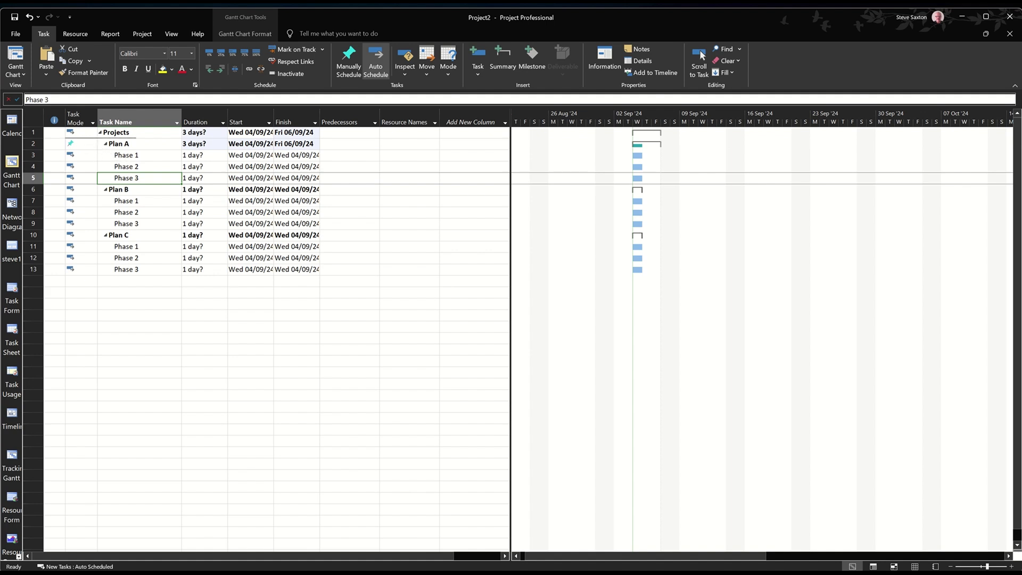
left_click(189, 155)
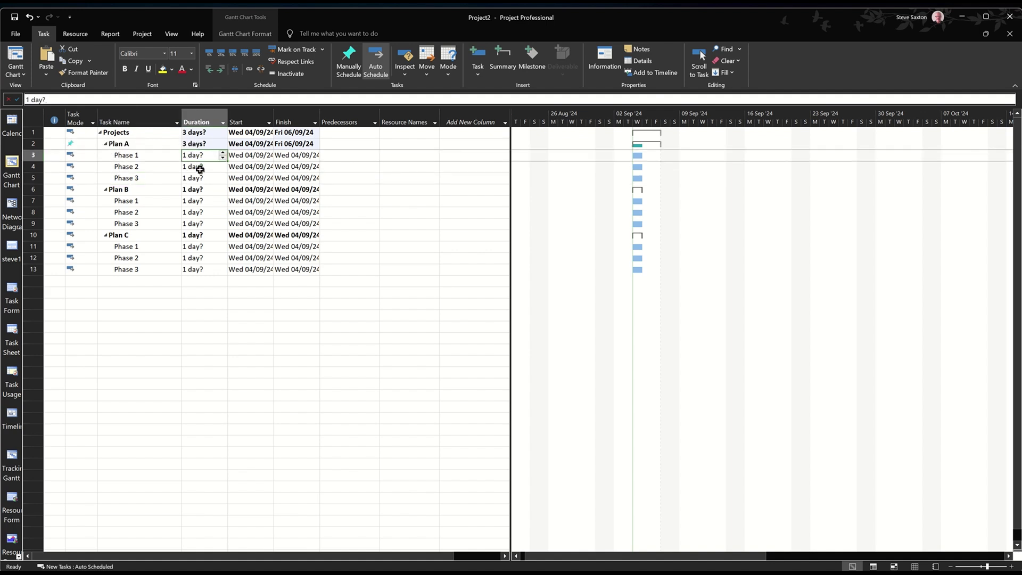
type("4")
left_click(165, 166)
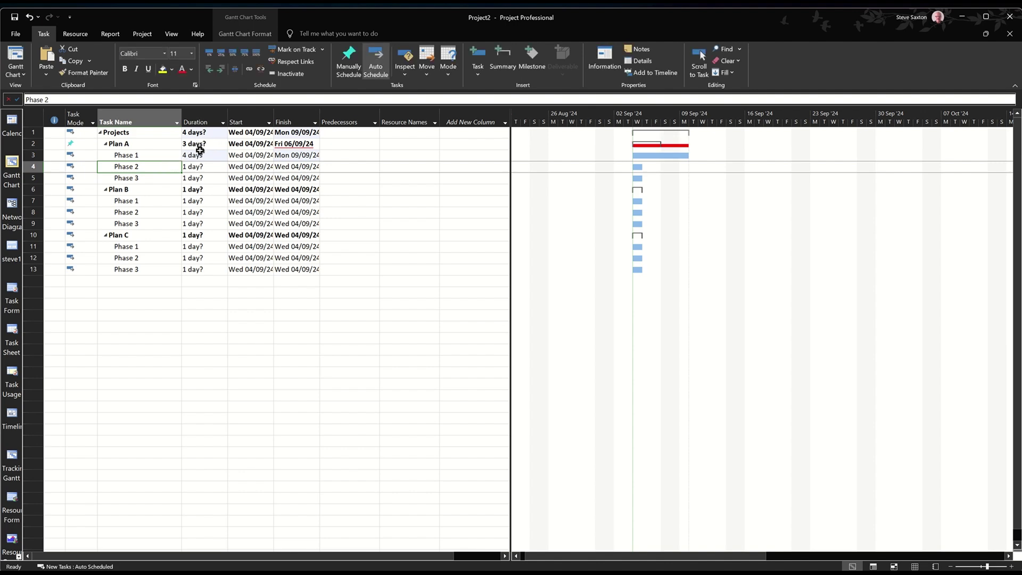
left_click(197, 155)
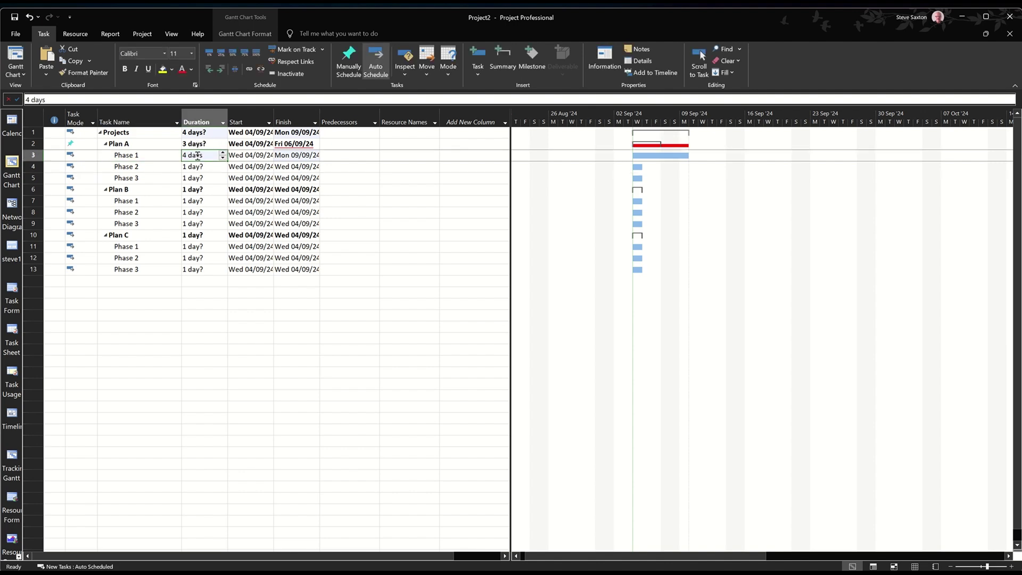
Switch Plan A's task mode back to Auto Scheduled.
left_click(97, 143)
left_click(93, 144)
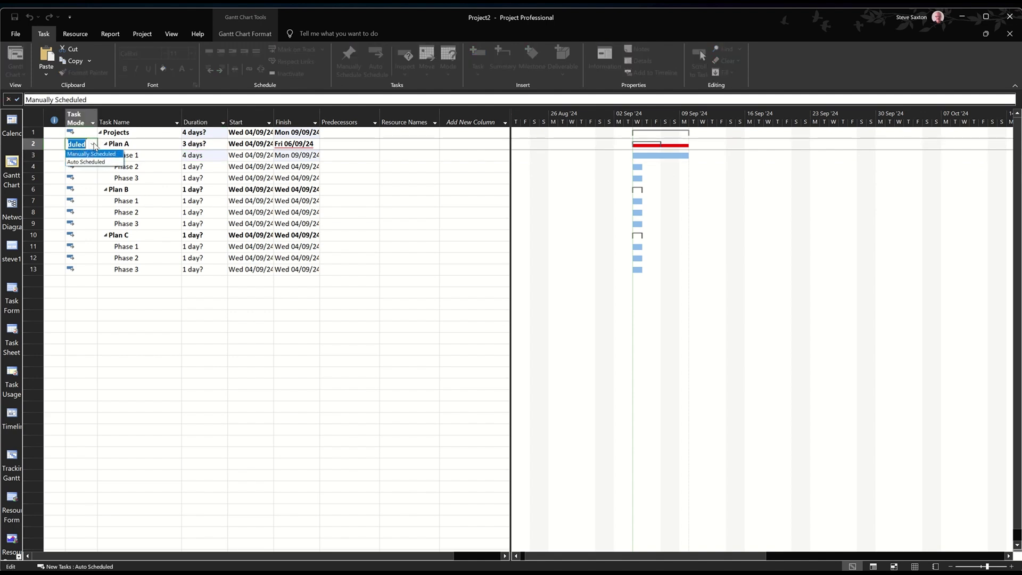
left_click(85, 162)
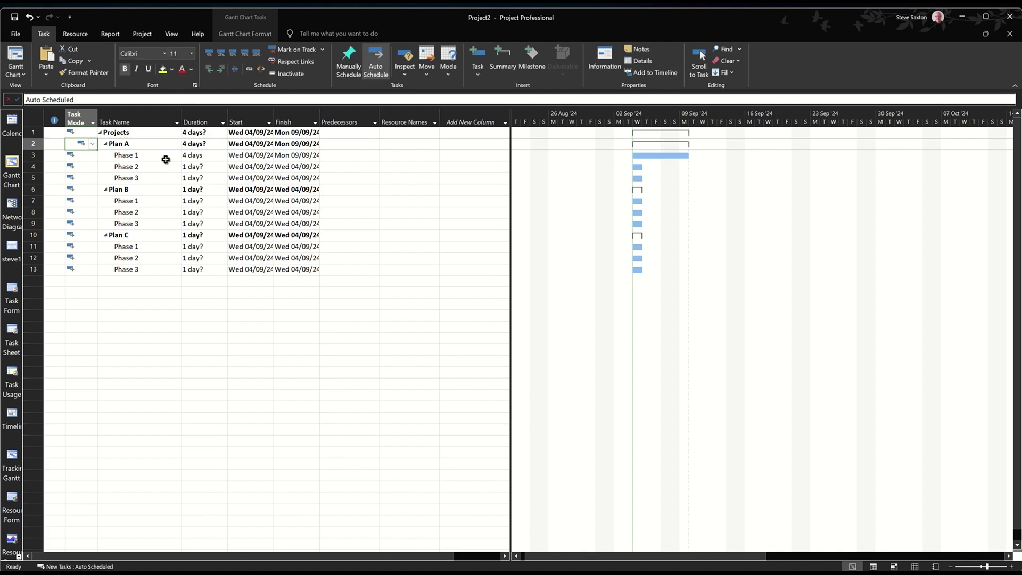
Set Plan A's Phase 2 to 2 days and Phase 3 to 3 days.
left_click(202, 166)
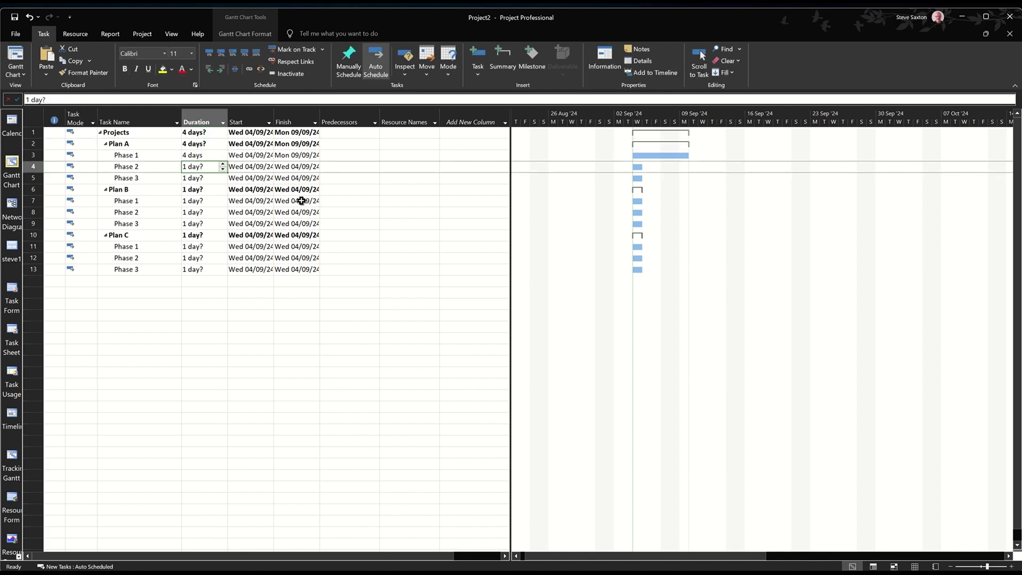
type("2")
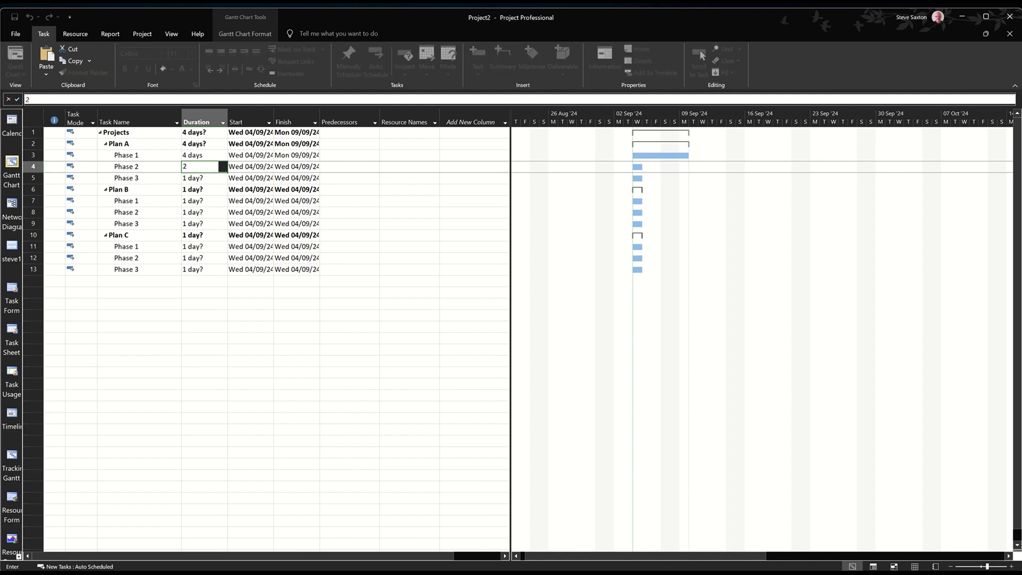
key("Return")
type("3")
key("Return")
key("Return")
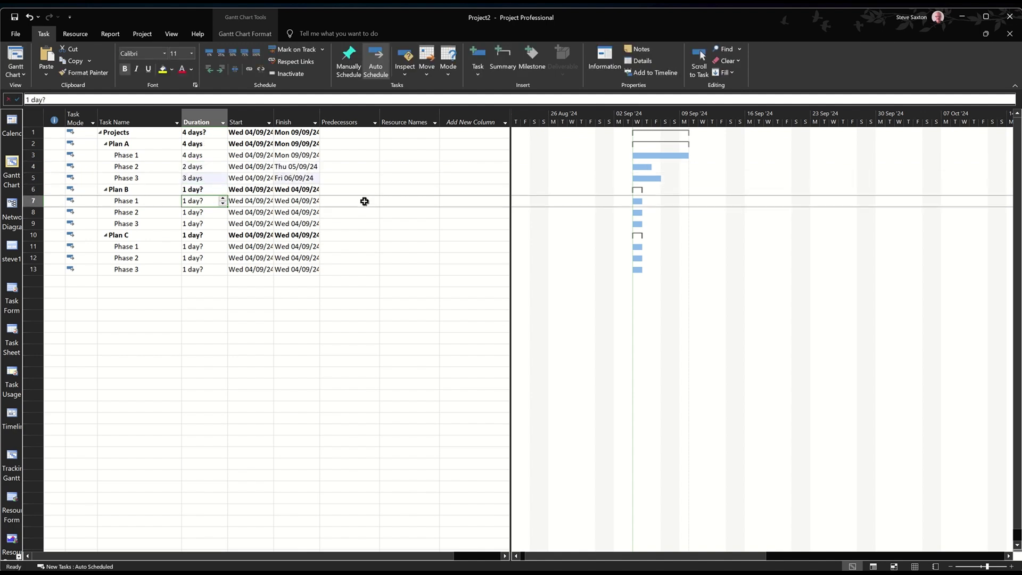
Give Plan B's phases durations of 3, 2 and 1 days.
type("3")
key("Return")
type("2")
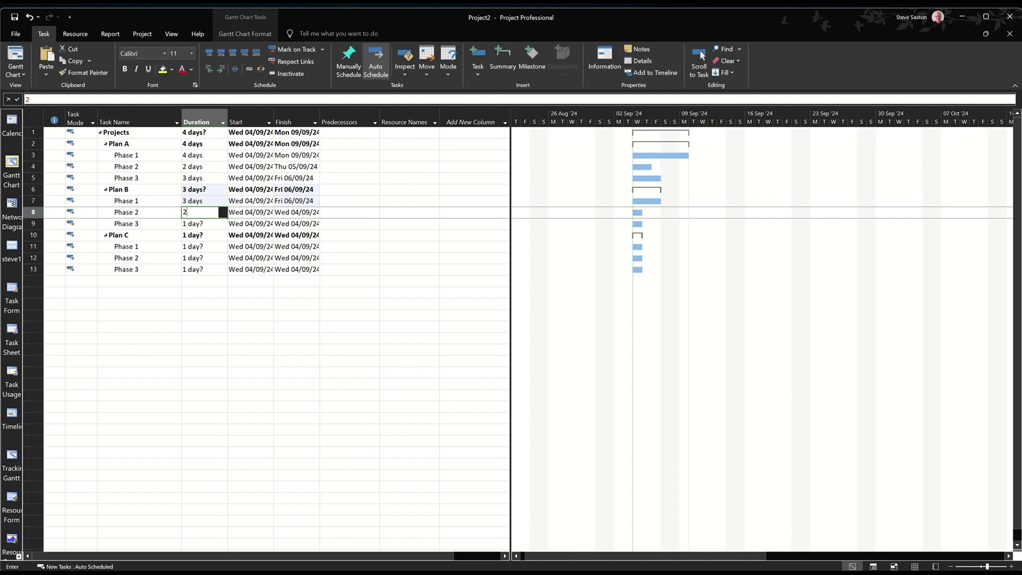
key("Return")
key("Return")
Enter Plan C's phase durations of 1, 2 and 3 days.
key("Return")
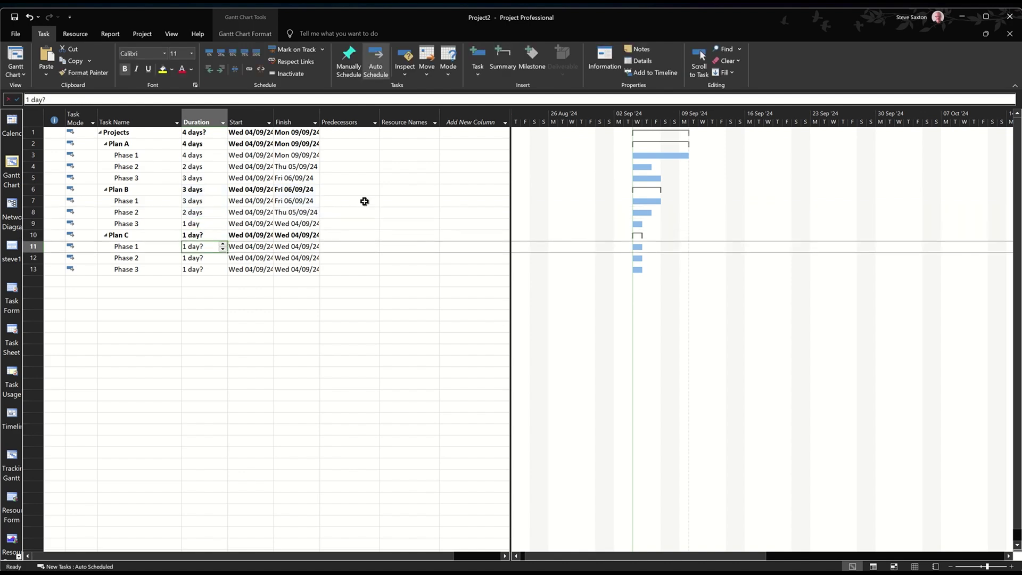
type("1")
key("Return")
type("2")
key("Return")
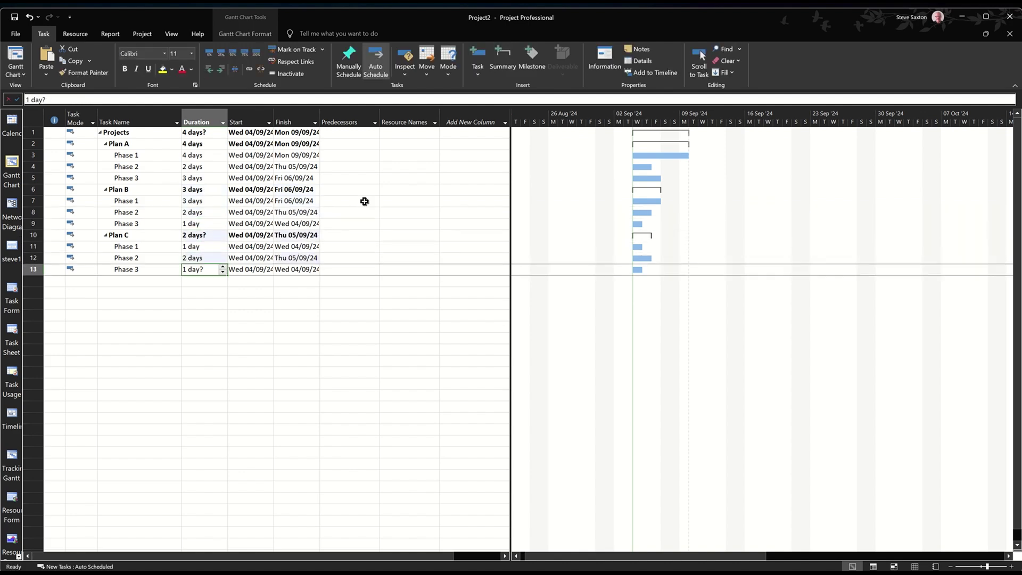
type("3")
key("Return")
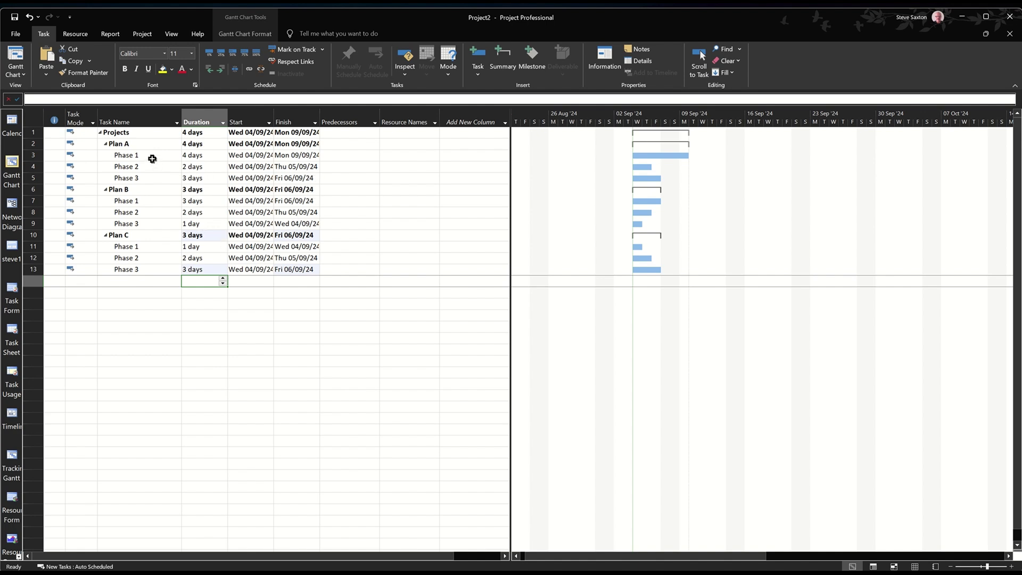
Link Phase 1–3 finish-to-start within Plan A, Plan B and Plan C.
left_click_drag(152, 158, 151, 176)
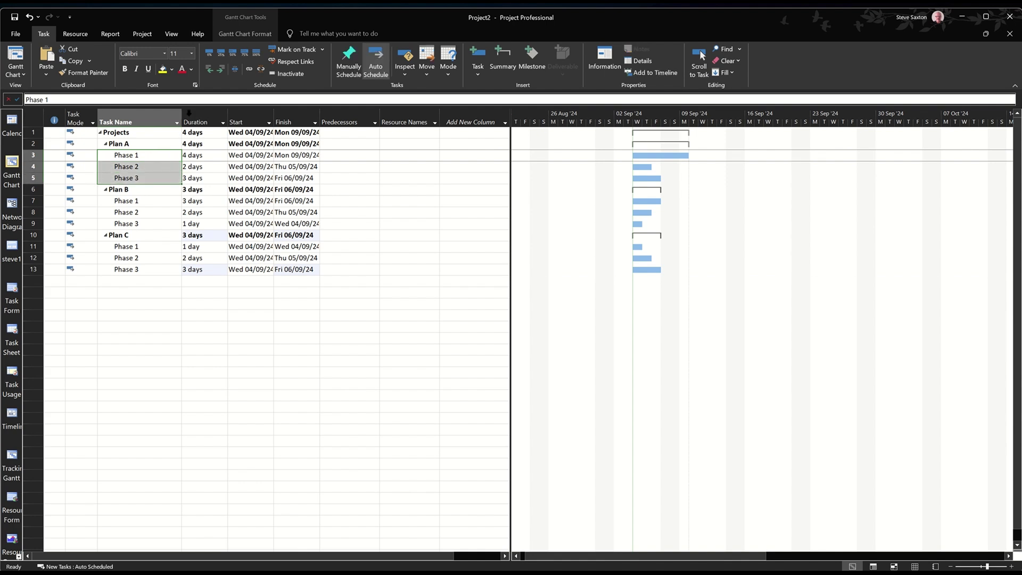
left_click(249, 69)
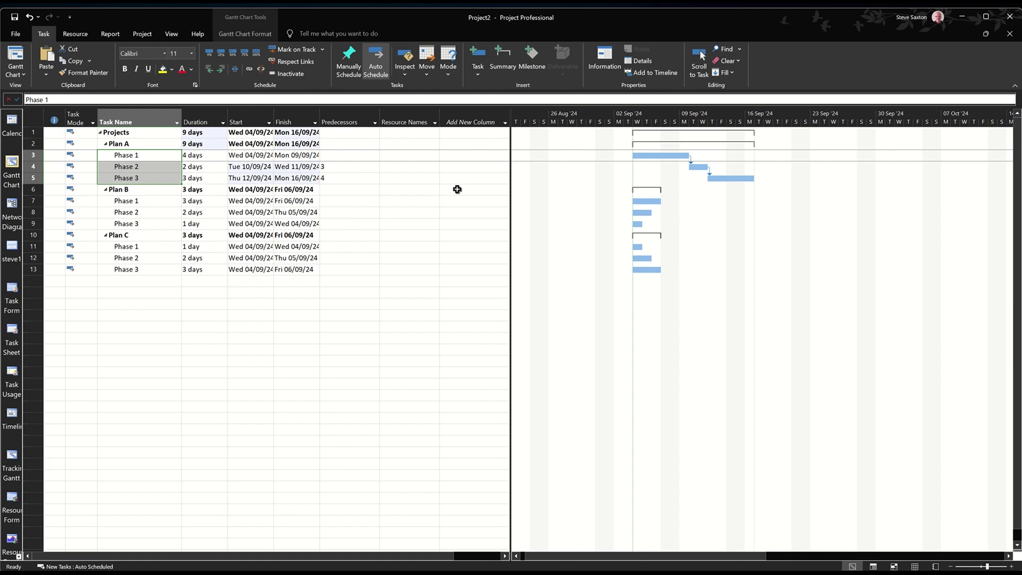
left_click_drag(149, 203, 148, 222)
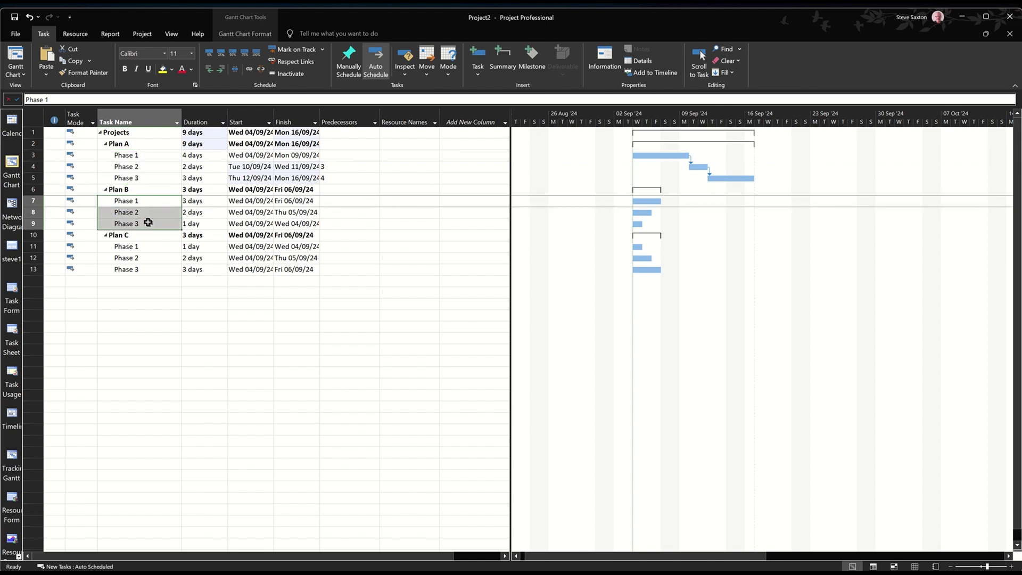
left_click(249, 69)
left_click_drag(137, 247, 136, 269)
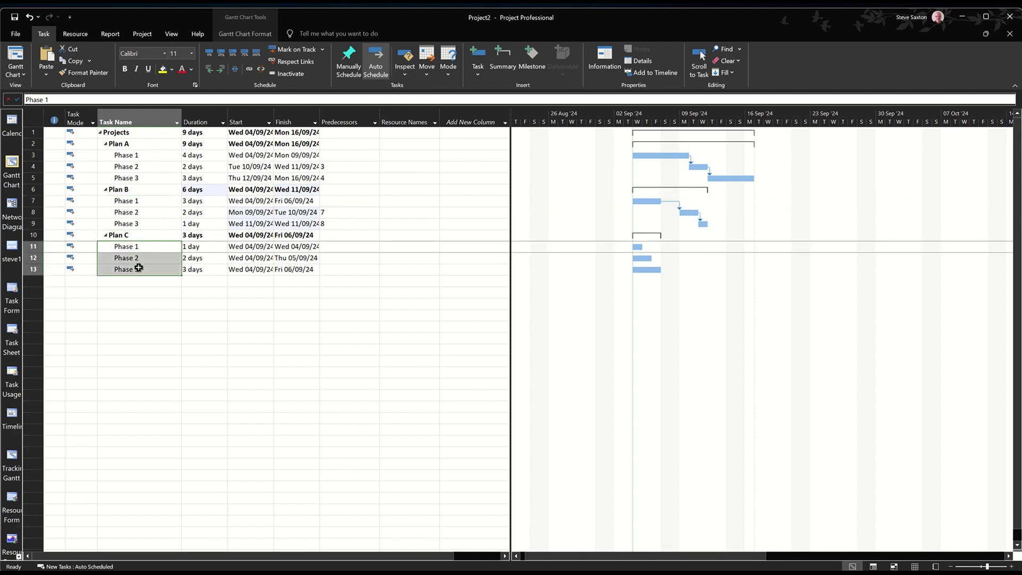
left_click(248, 70)
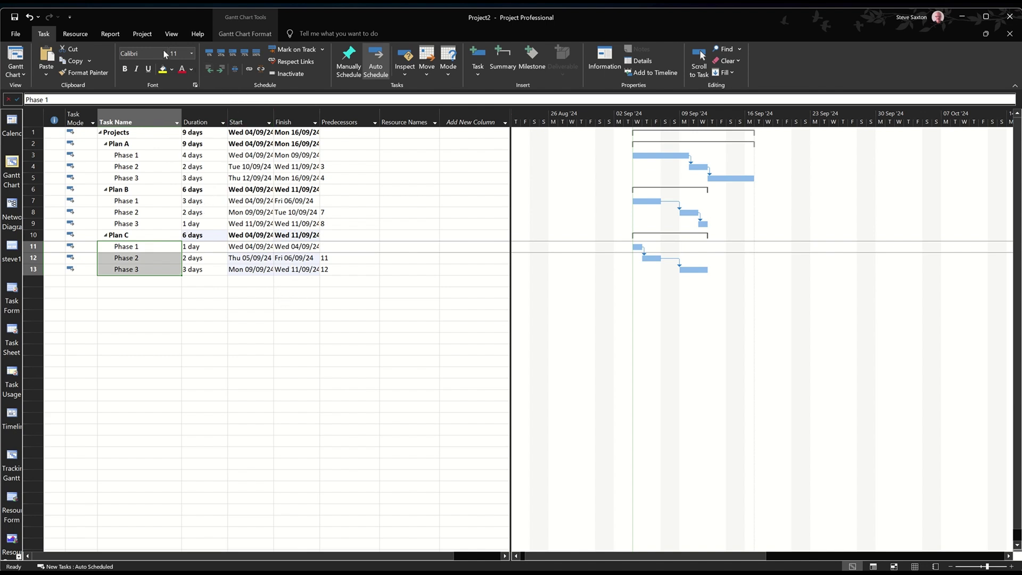
Review Project Information (start Wed 04/09/24) without changes and clear the selection.
left_click(142, 34)
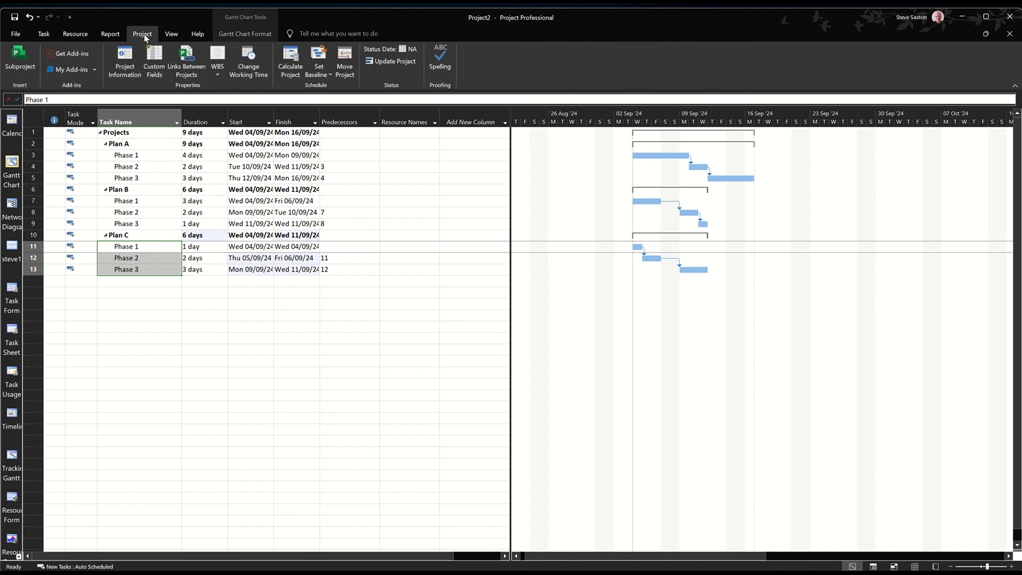
left_click(126, 64)
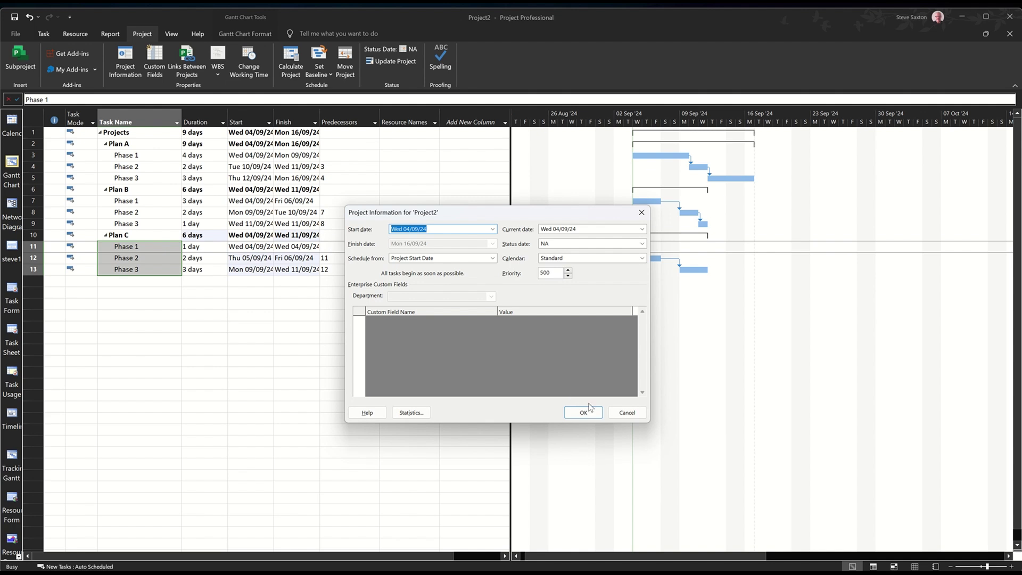
left_click(614, 414)
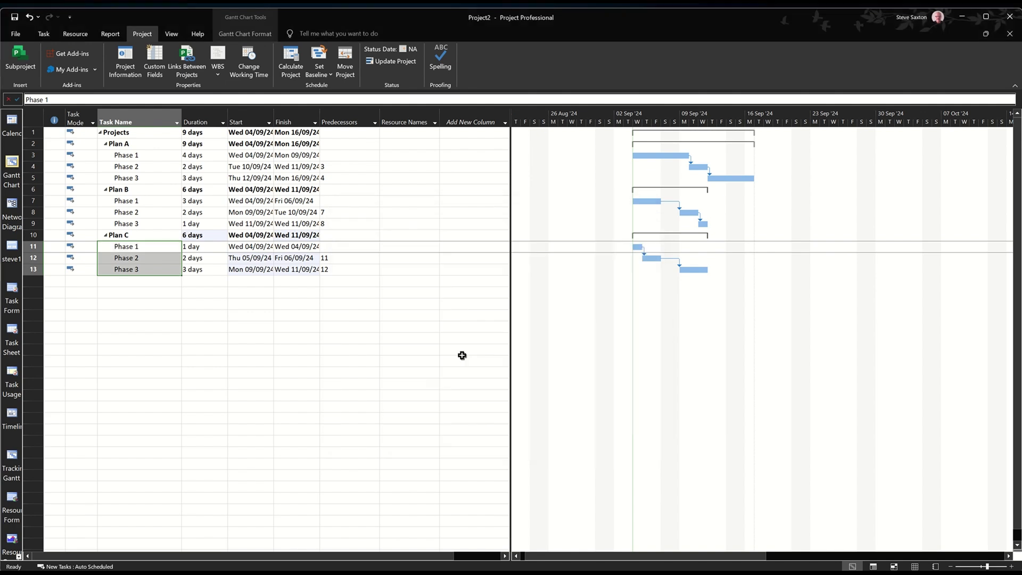
left_click(174, 282)
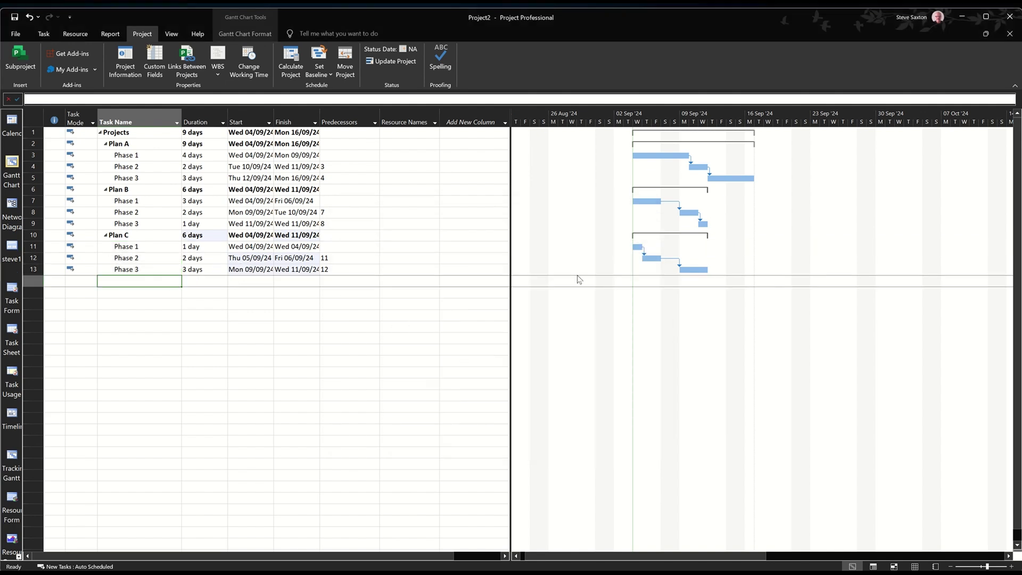
In Bar Styles, show the task Name to the right of the Task bars.
double_click(700, 302)
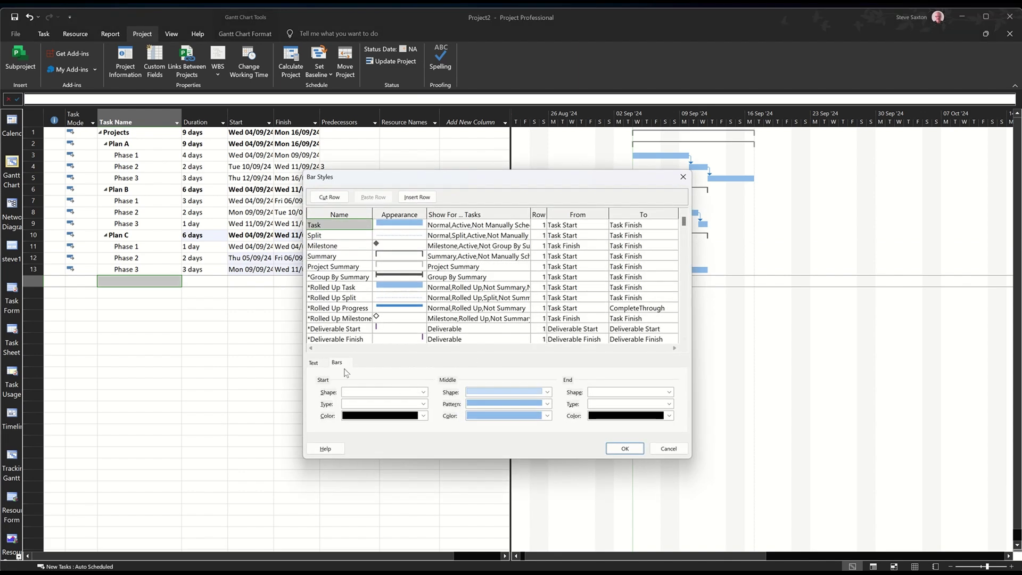
left_click(313, 364)
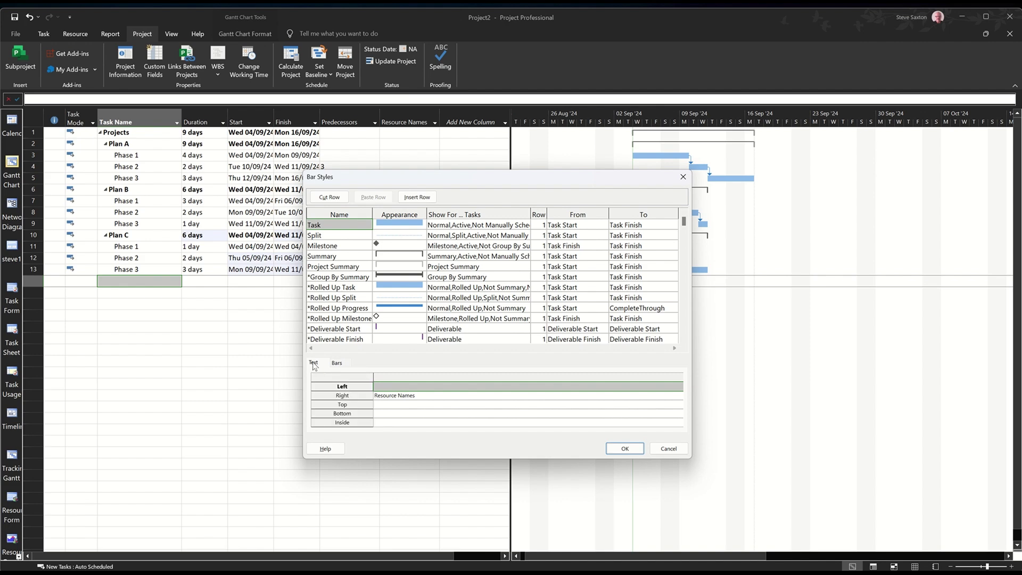
left_click(415, 397)
type("Name")
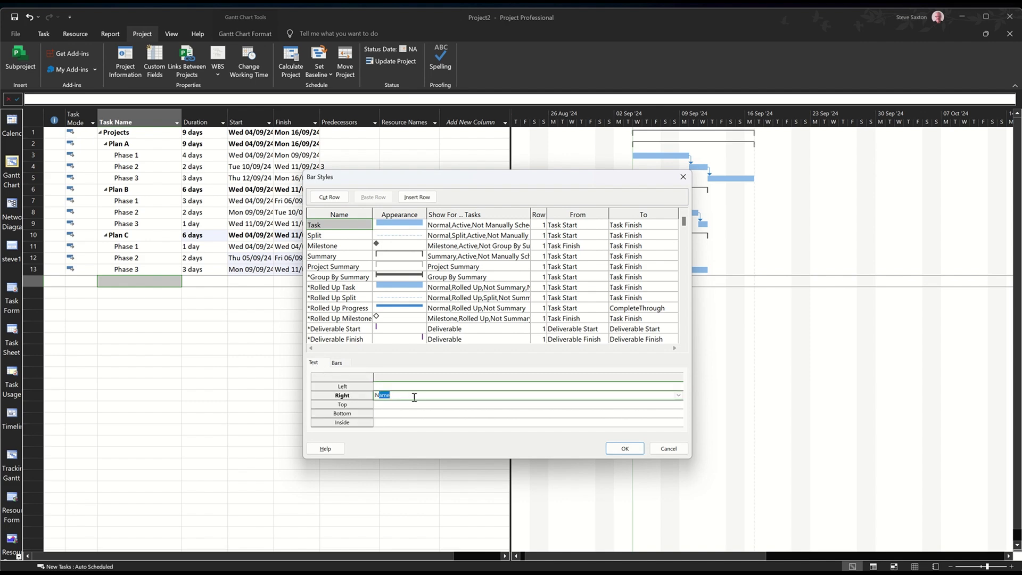
left_click(613, 451)
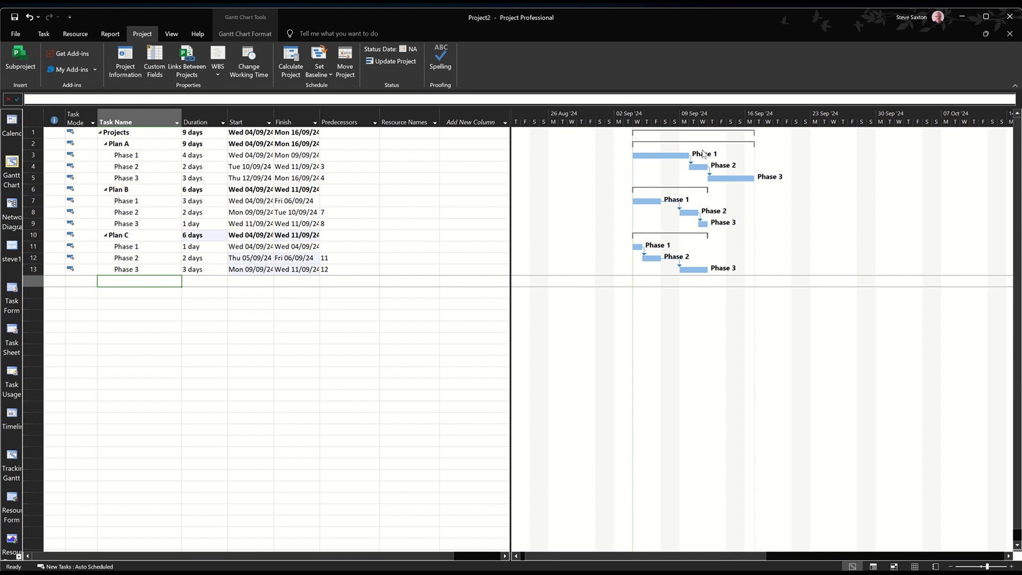
Show Name to the right of Summary bars, labelling Projects, Plan A, Plan B and Plan C.
double_click(580, 190)
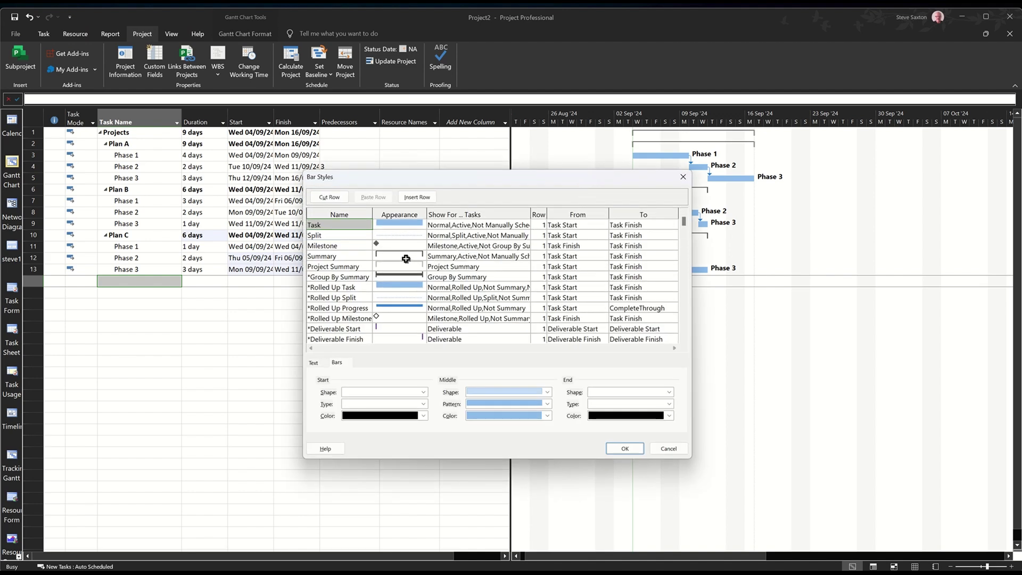
left_click(403, 256)
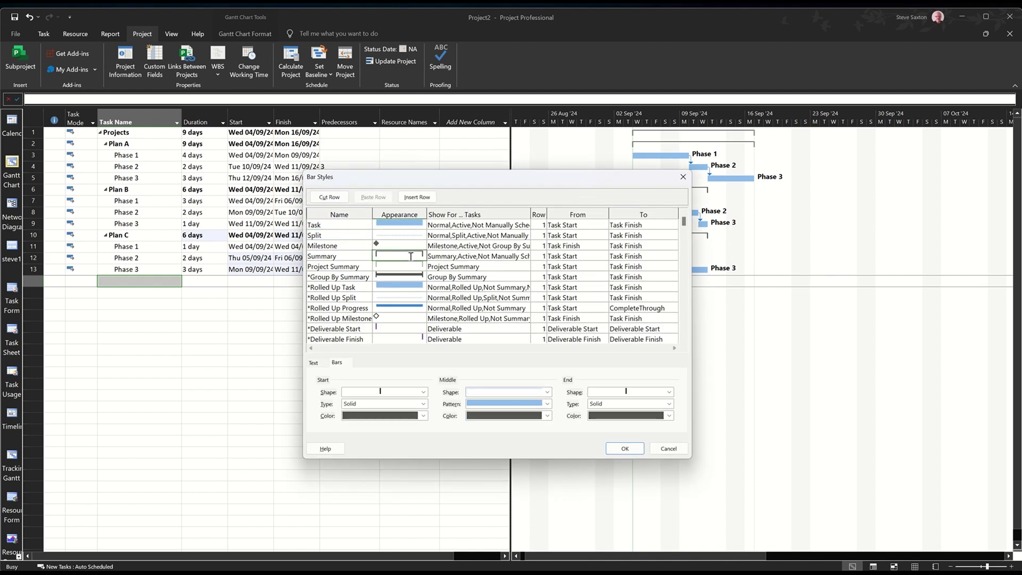
left_click(319, 362)
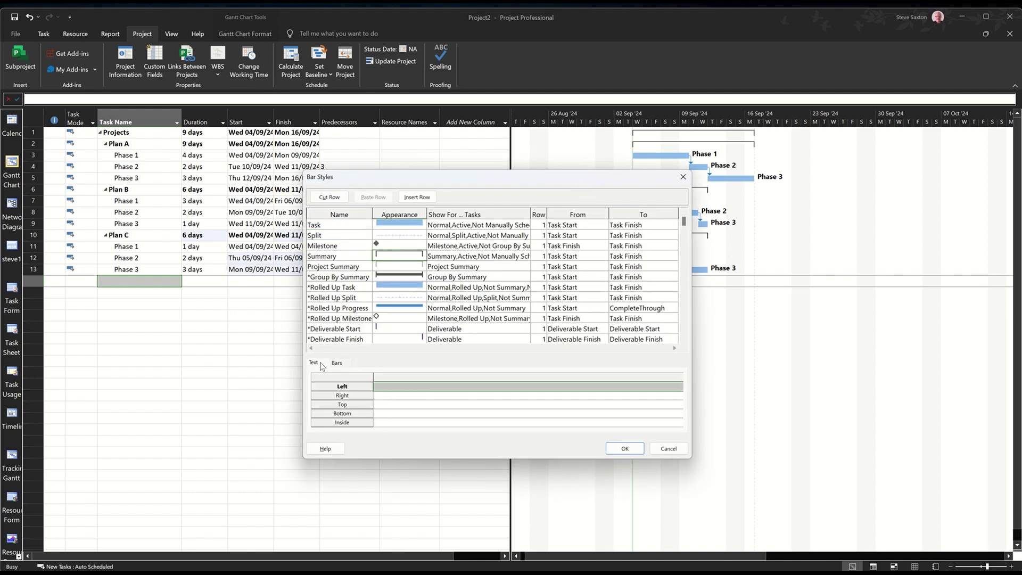
left_click(400, 396)
type("Name")
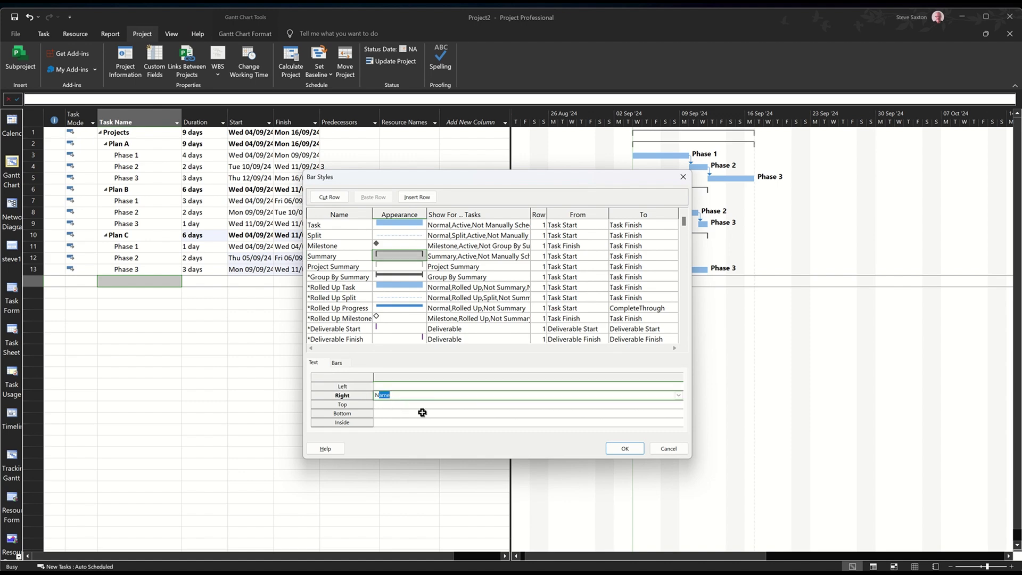
left_click(613, 450)
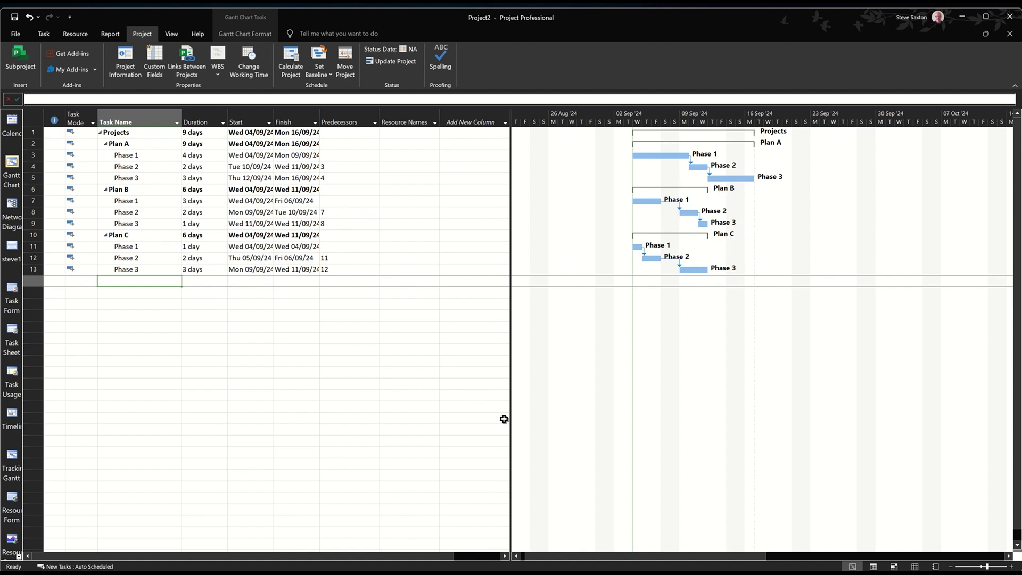
In the Resource Sheet, enter work resources Trainer, Manager and Admin.
left_click(916, 567)
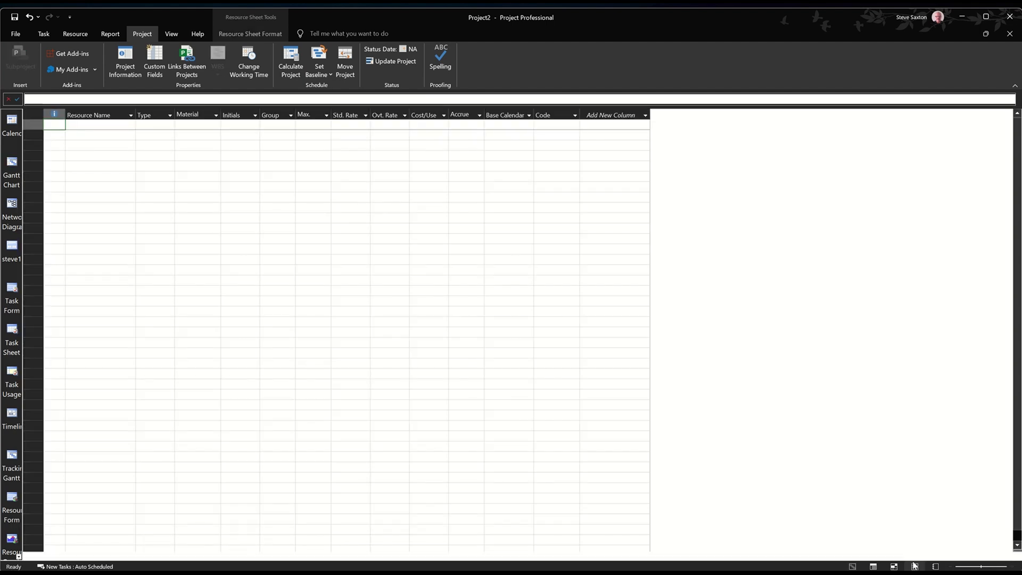
left_click(104, 125)
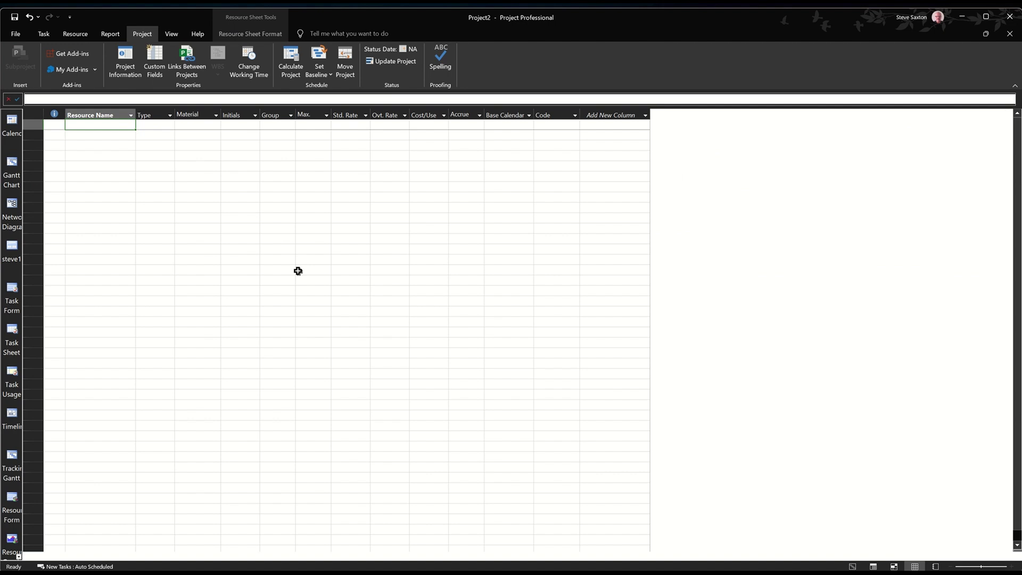
type("Traine")
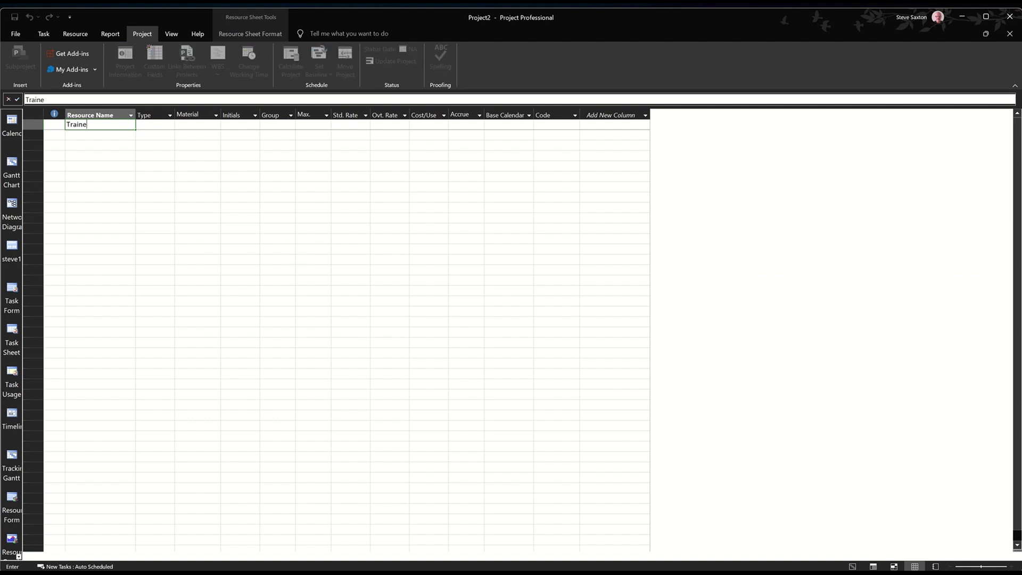
type("r")
key("Return")
type("M")
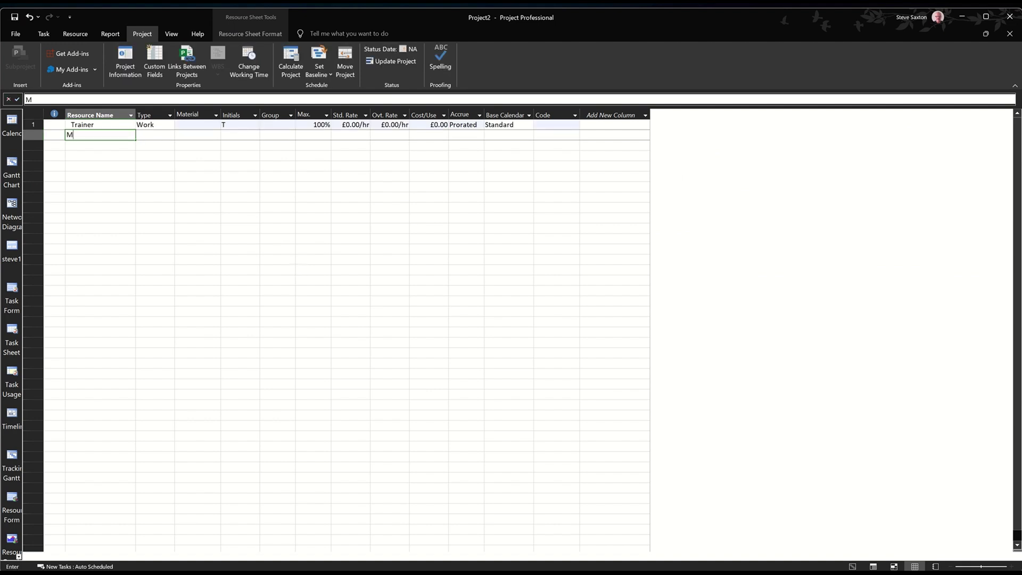
type("anager")
key("Return")
type("Adm")
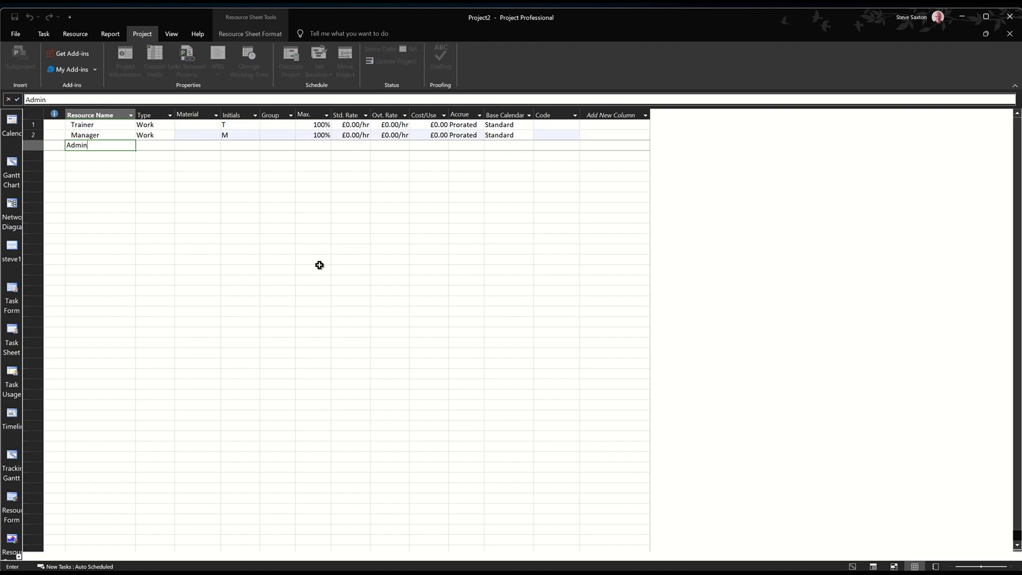
type("in")
key("Return")
Set Trainer's maximum units to 200%.
left_click(315, 125)
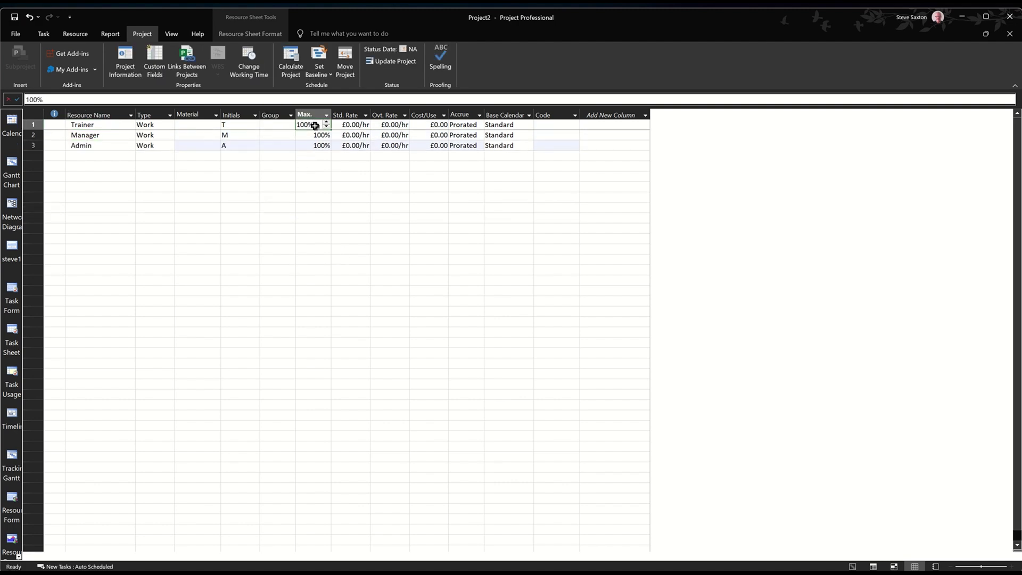
type("20")
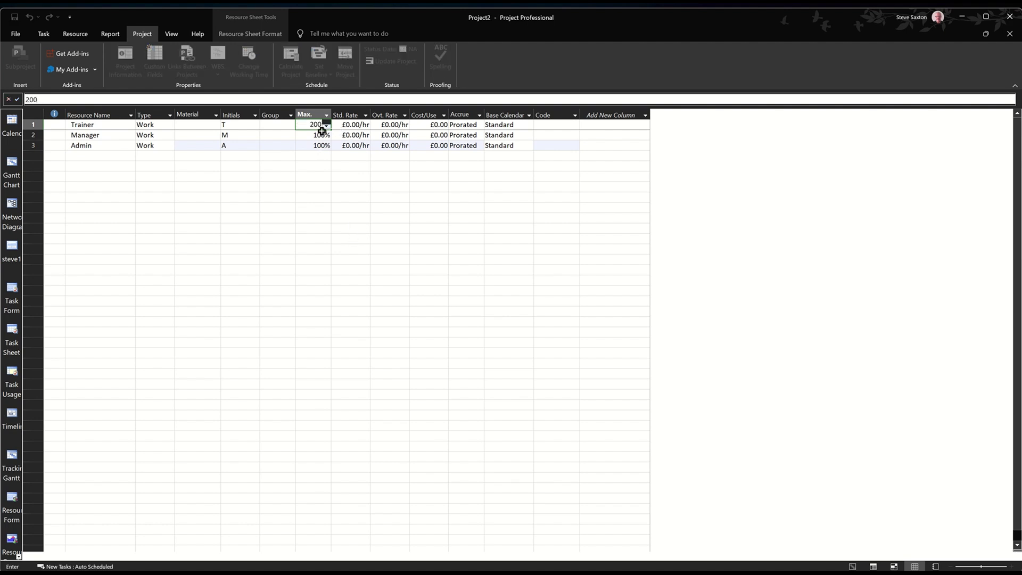
left_click(319, 135)
left_click(319, 146)
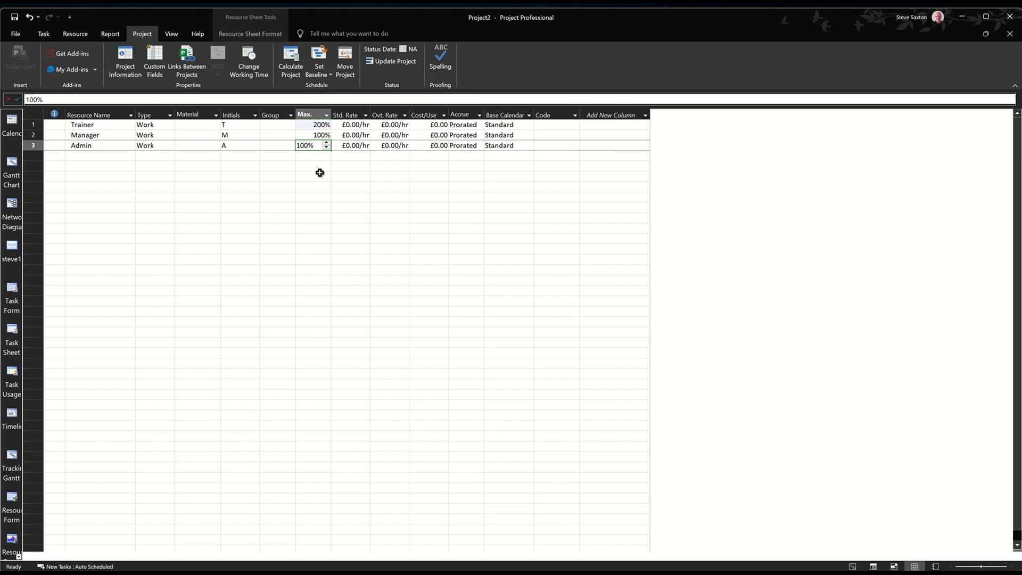
Add Microsoft Office and Paper as Material resources.
left_click(99, 156)
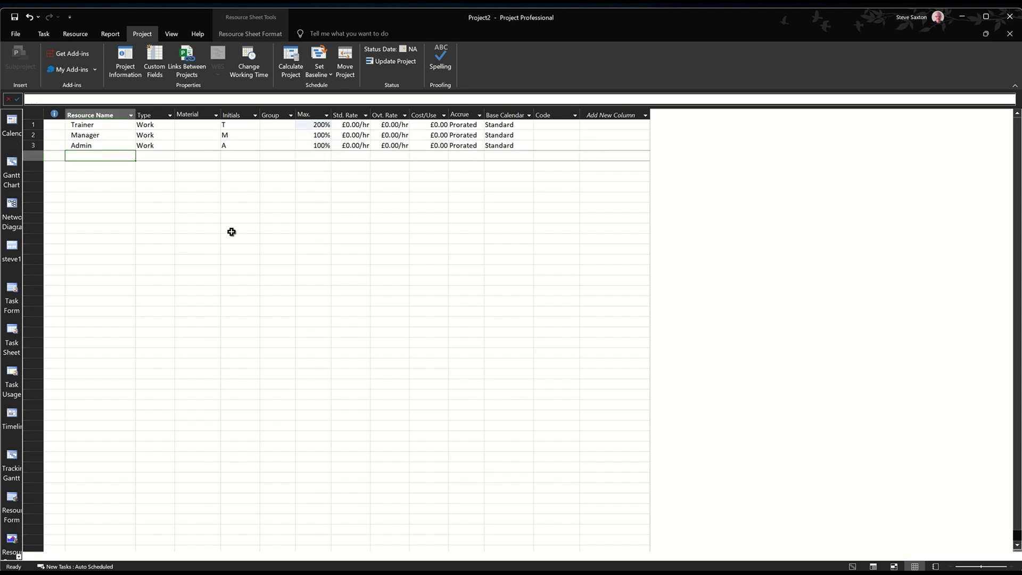
type("Microso")
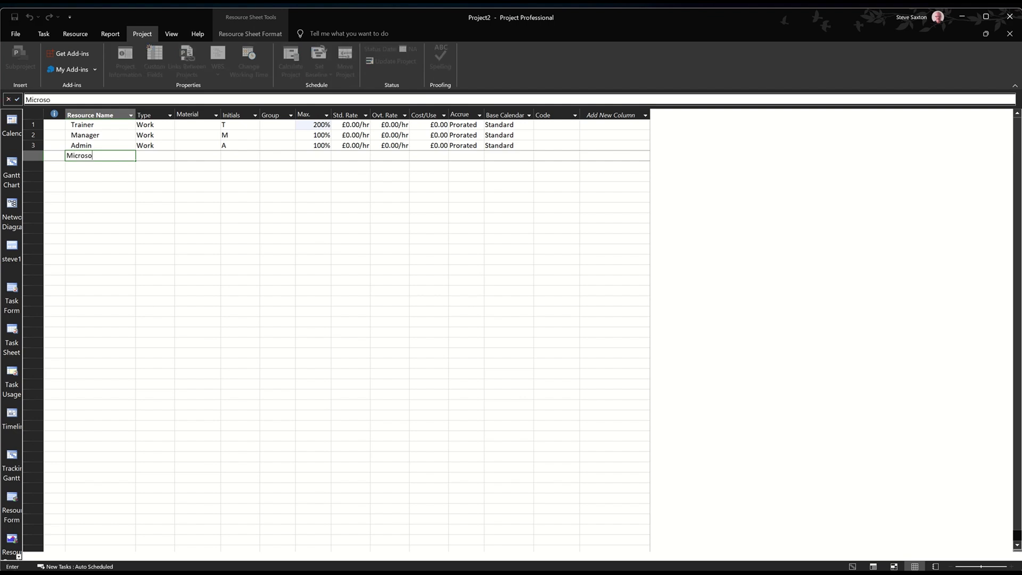
type("ft Office")
key("Tab")
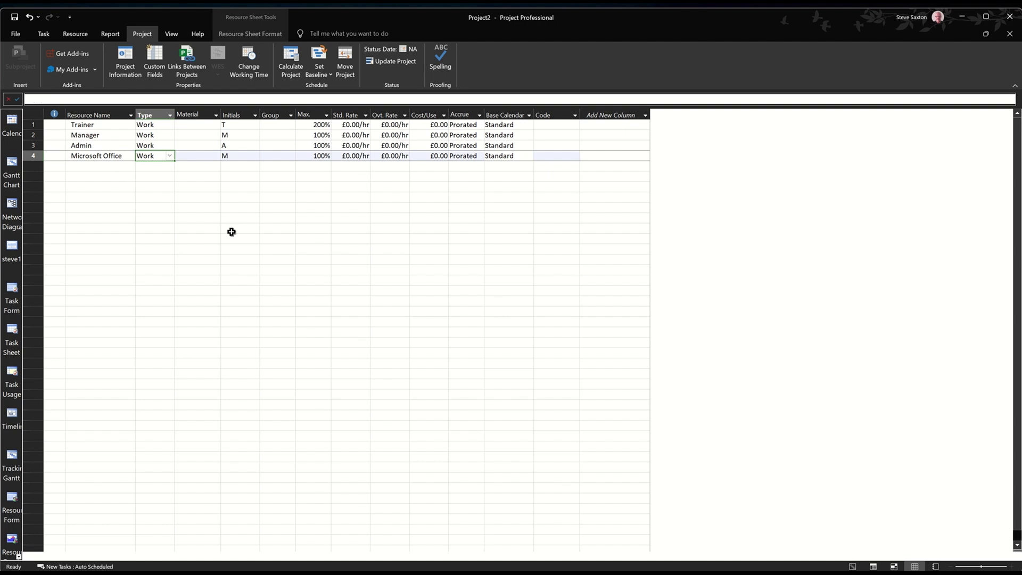
type("Material")
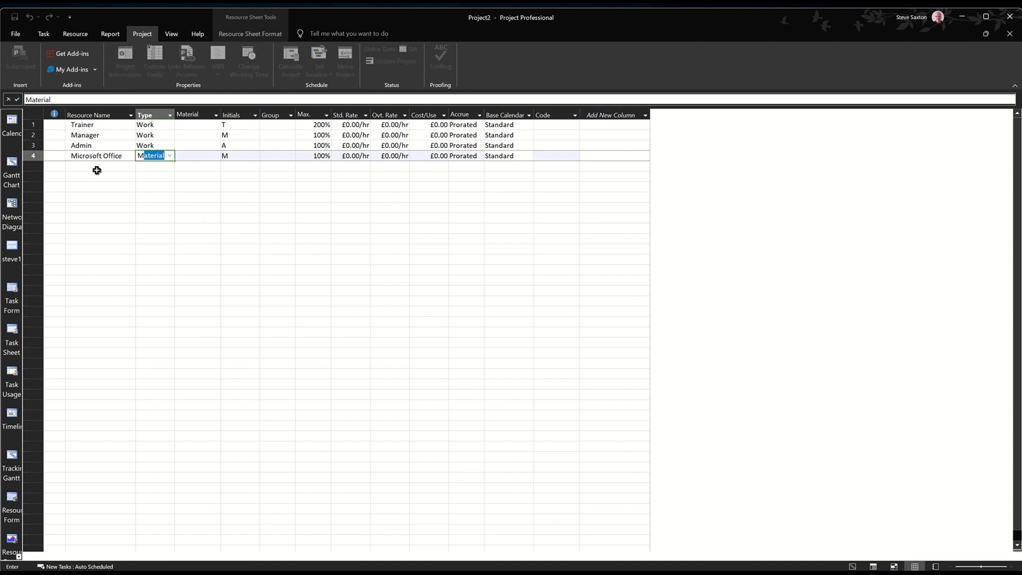
left_click(96, 170)
type("Paper")
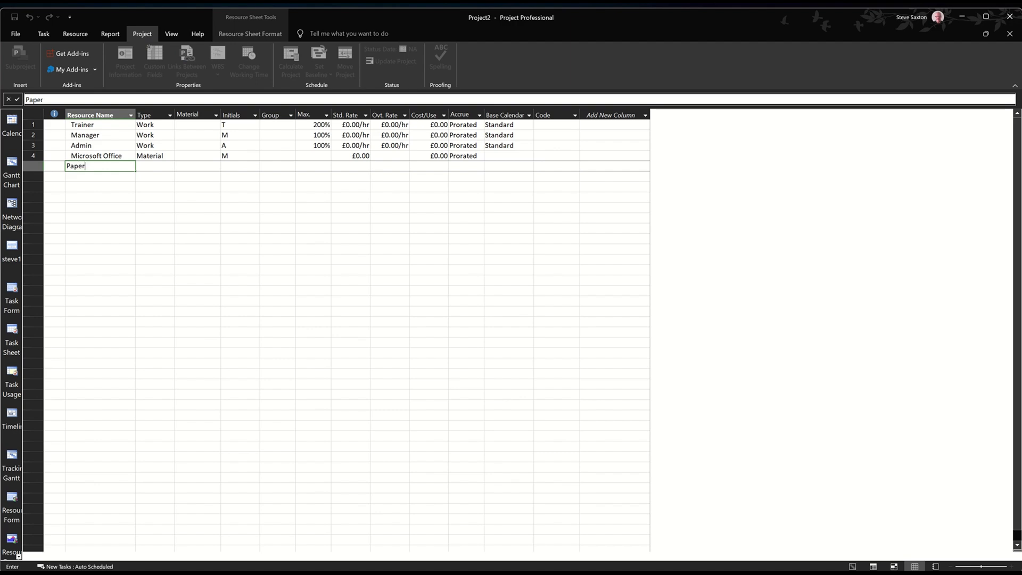
key("Tab")
type("M")
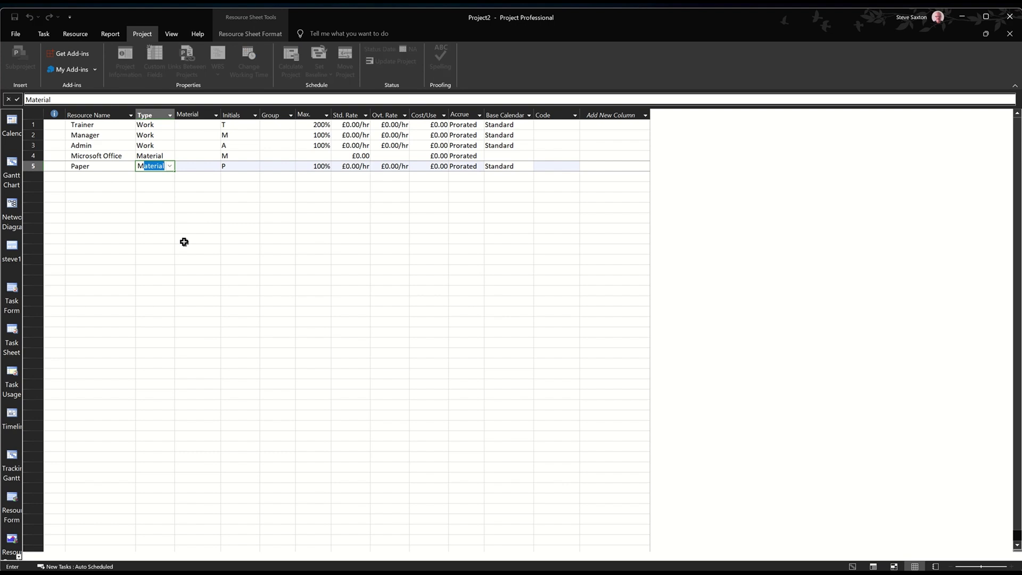
Give Trainer £10/hr standard and £15/hr overtime rates, and copy them to Manager and Admin.
left_click(348, 126)
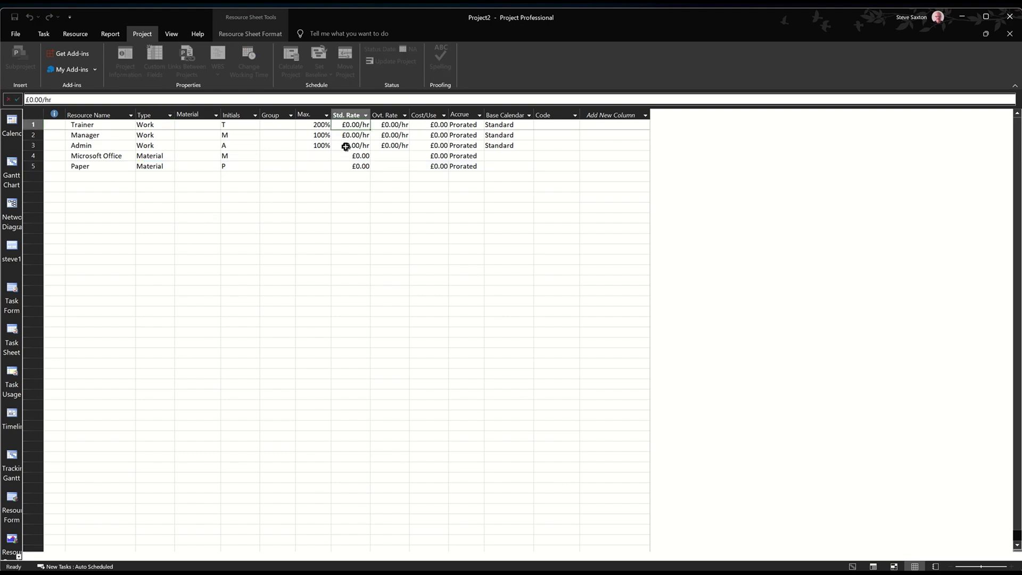
type("10")
key("Tab")
type("15")
left_click(392, 187)
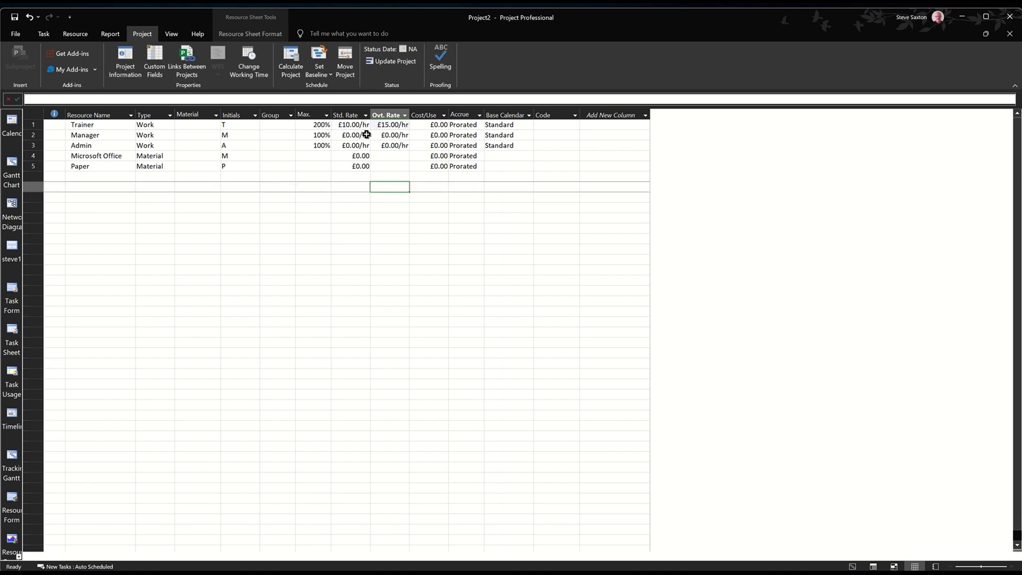
left_click(387, 126)
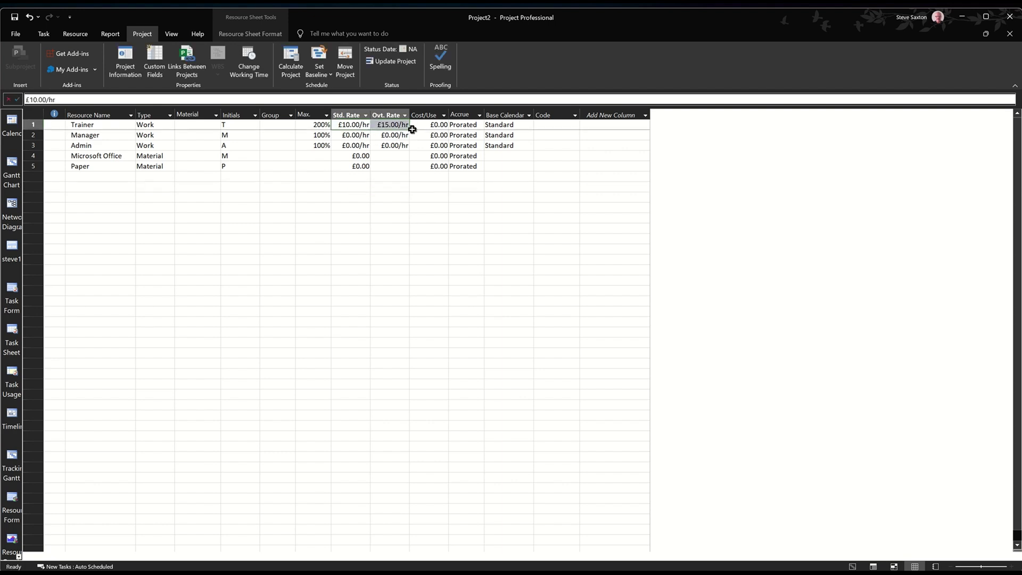
left_click_drag(411, 130, 410, 149)
Set Microsoft Office's cost to £100.00 and Paper's to £1.00, then return to the Gantt Chart.
left_click(354, 156)
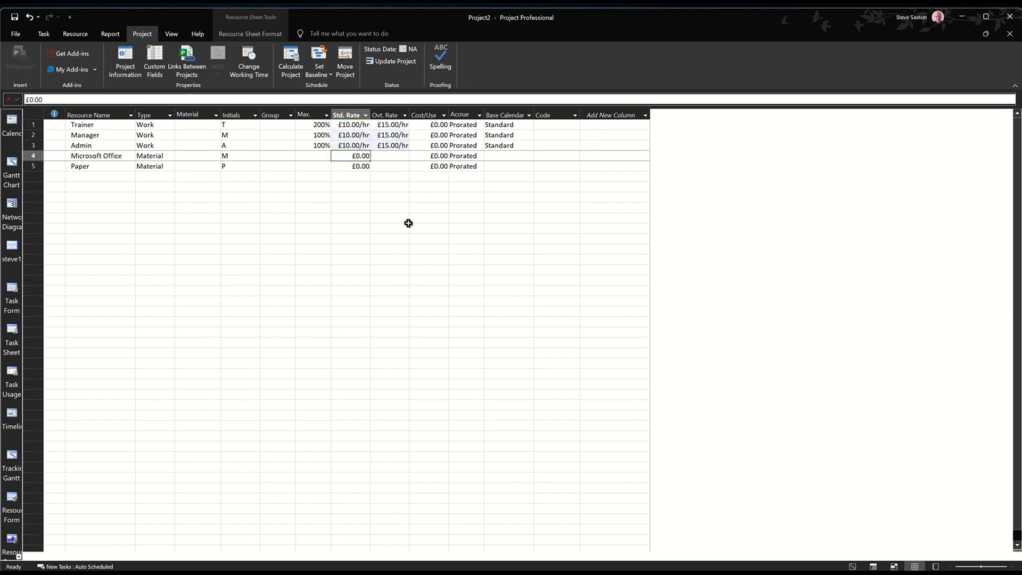
type("100")
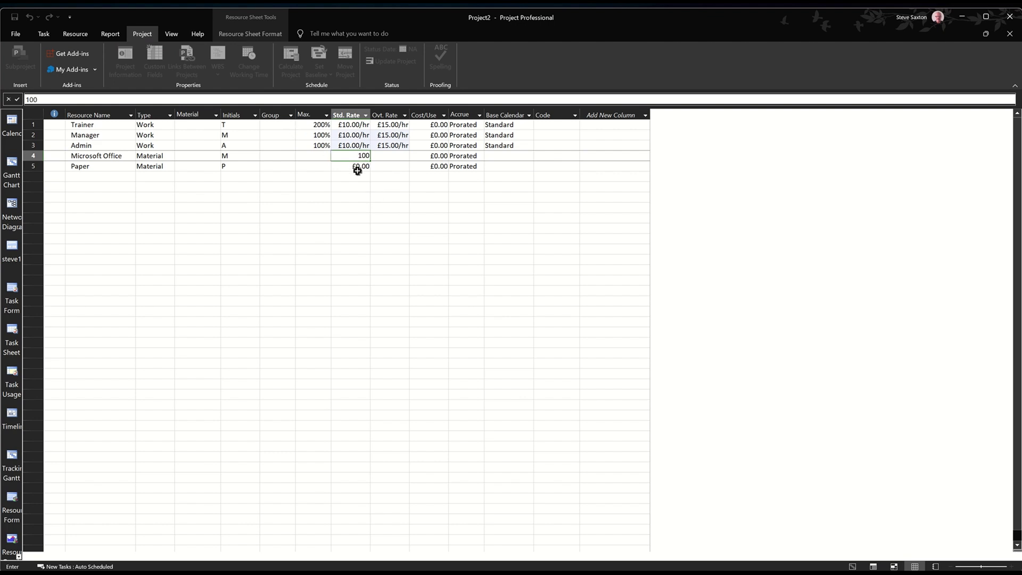
left_click(356, 167)
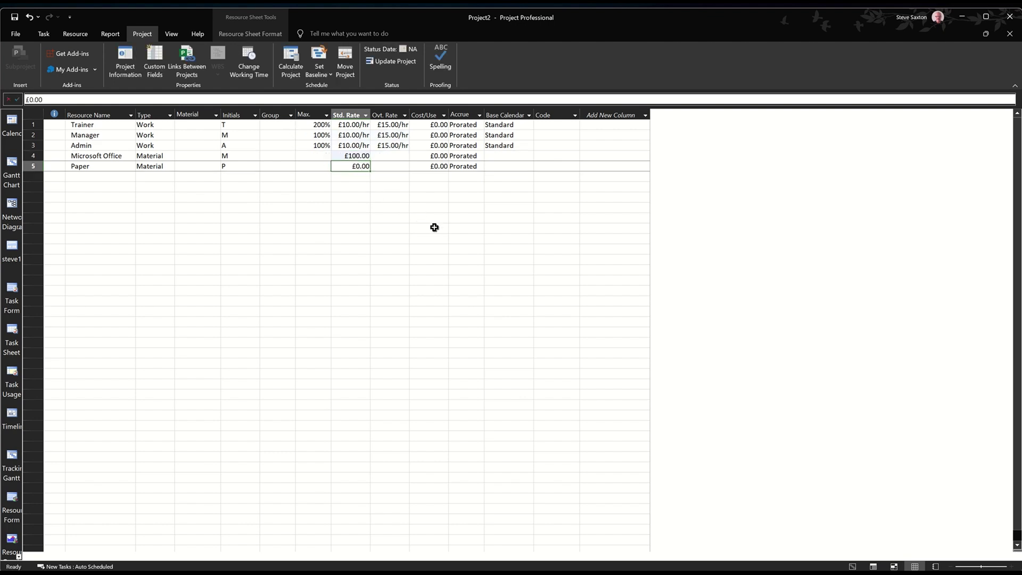
type("1")
left_click(362, 200)
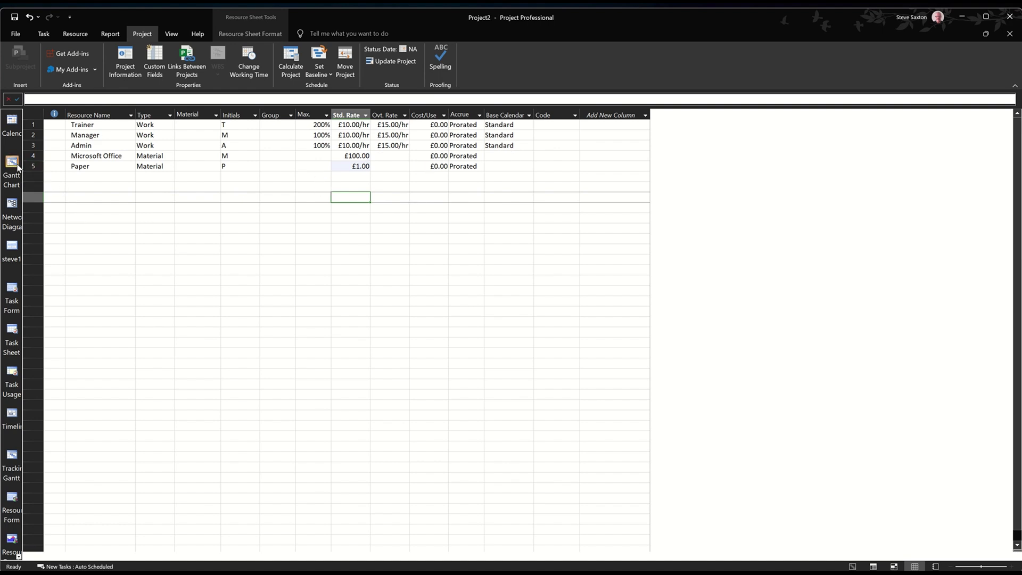
left_click(12, 166)
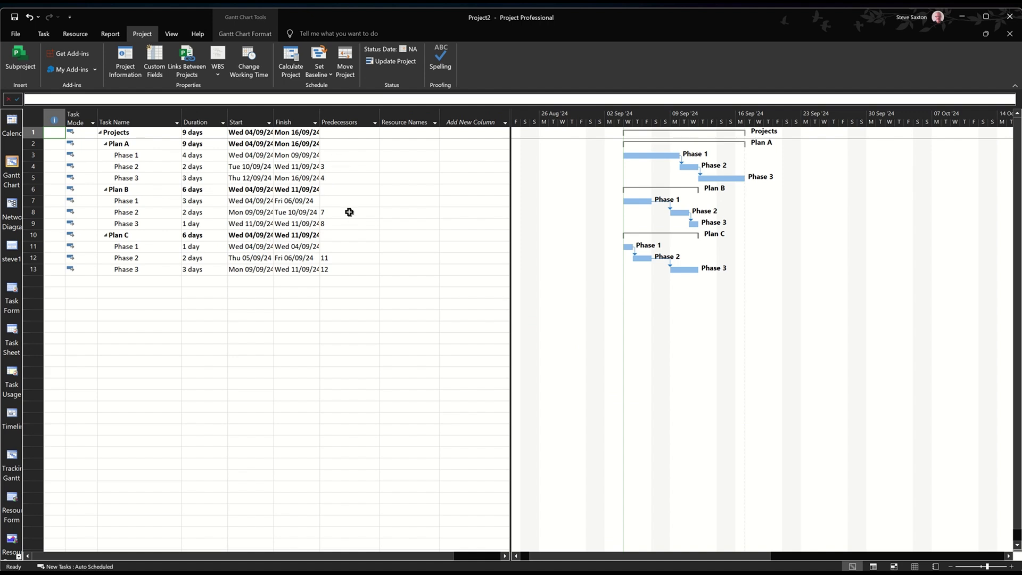
Use Assign Resources to assign Trainer and Manager to Plan A's Phase 1.
left_click(79, 35)
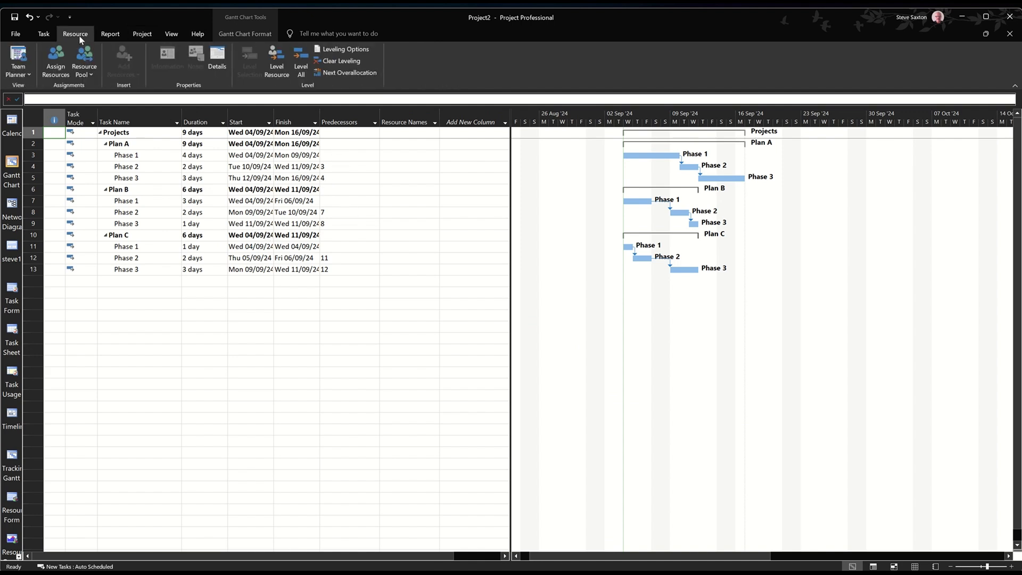
left_click(56, 62)
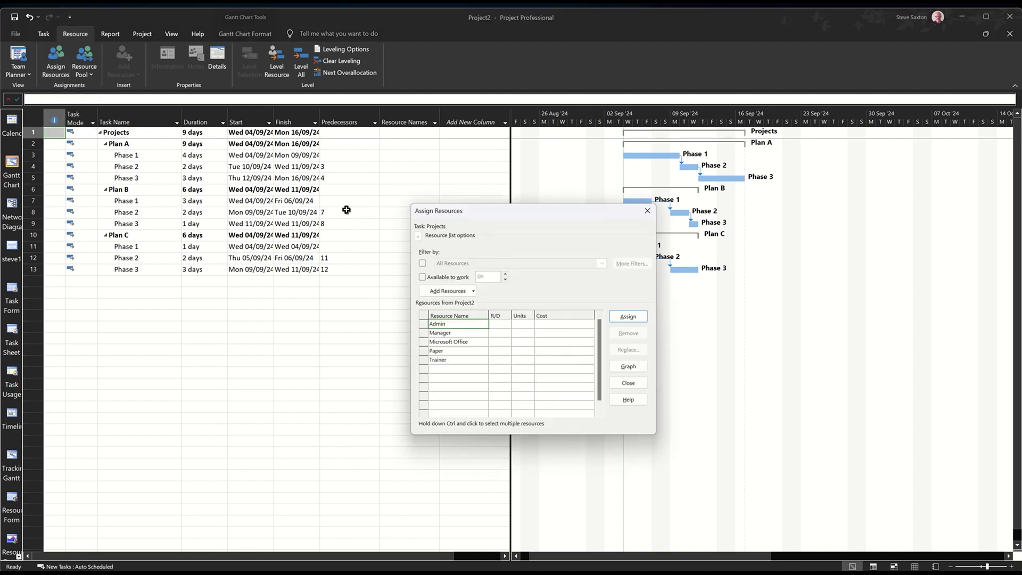
left_click_drag(486, 215, 397, 195)
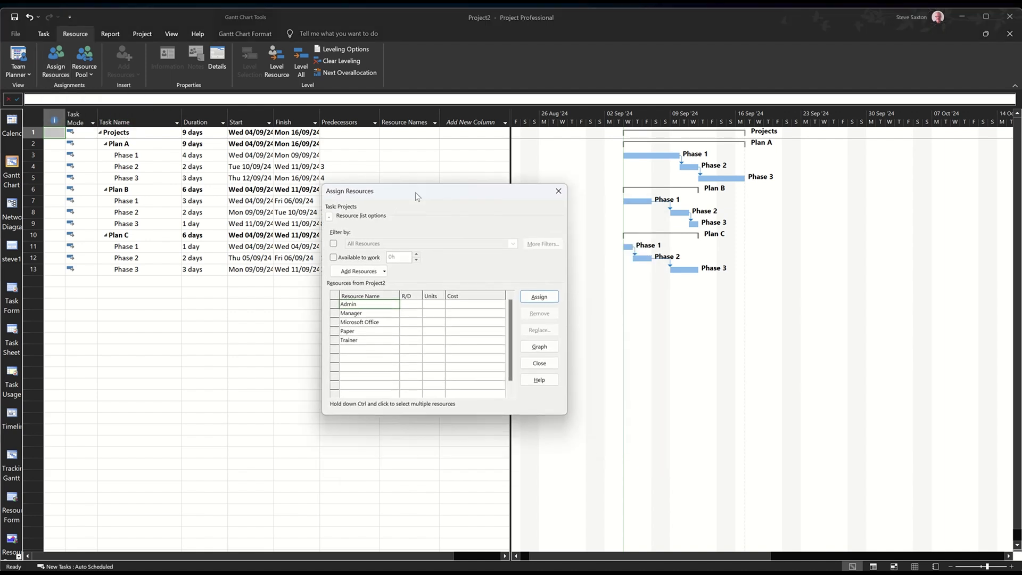
left_click(261, 201)
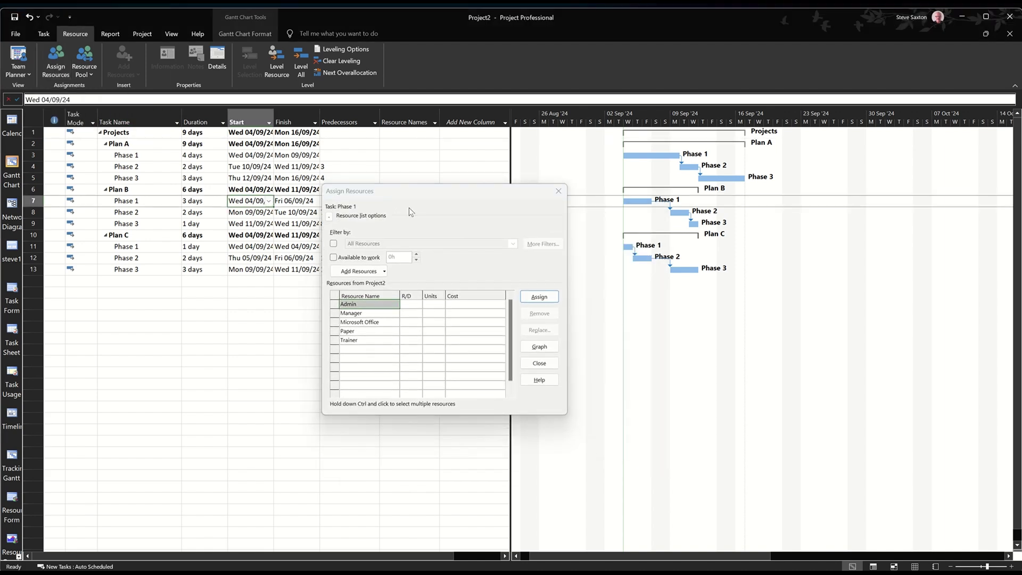
left_click(140, 156)
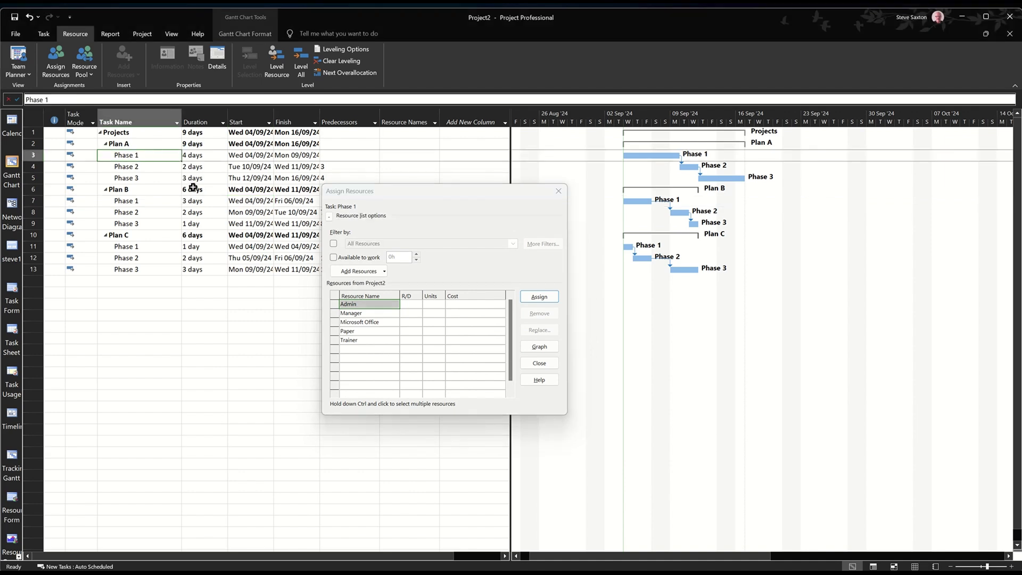
left_click(383, 340)
left_click(532, 299)
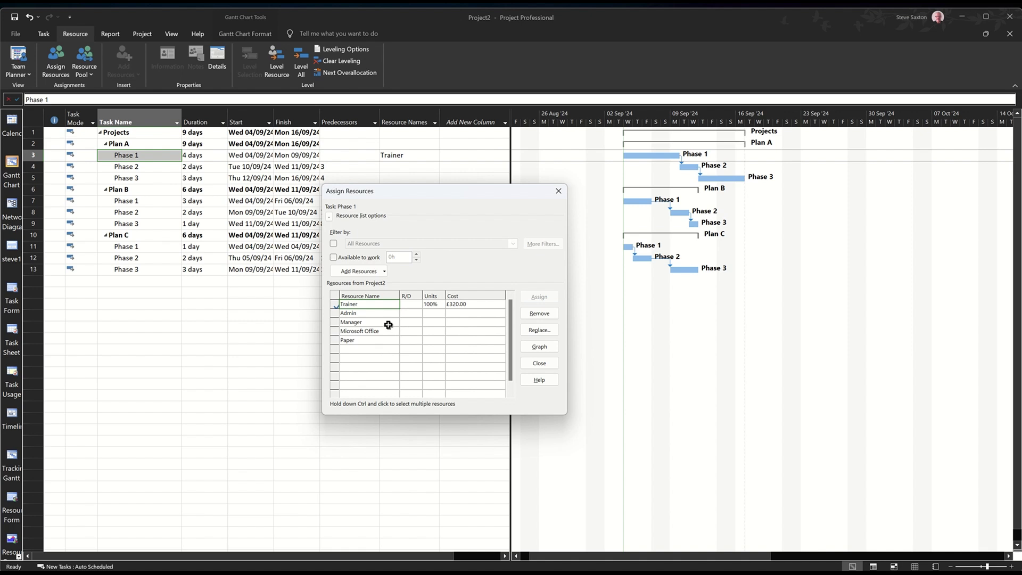
left_click(388, 325)
left_click(538, 297)
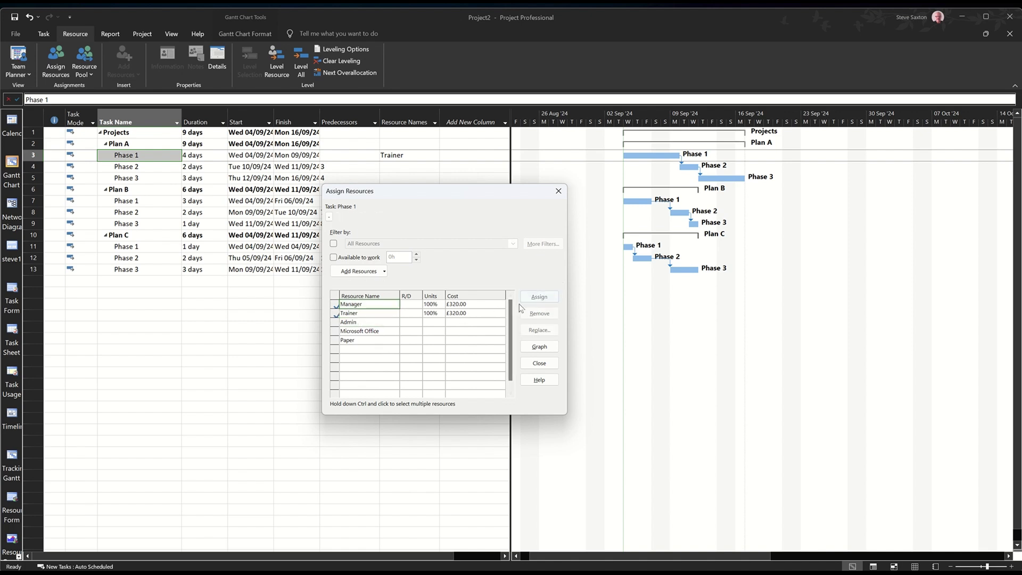
Add Microsoft Office at 2 units and Paper at 1/h to Plan A's Phase 1.
left_click(387, 335)
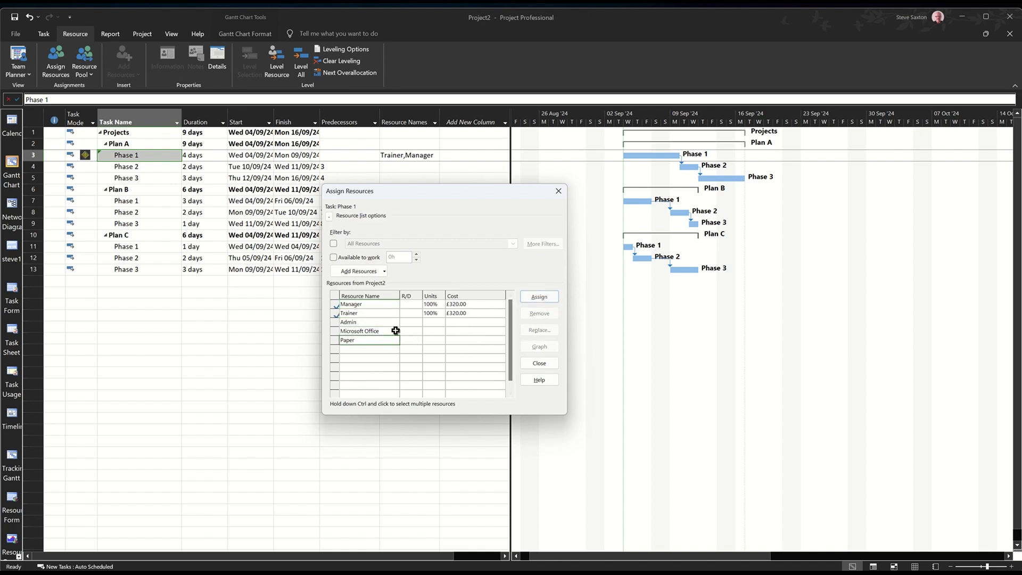
left_click(539, 297)
left_click(435, 314)
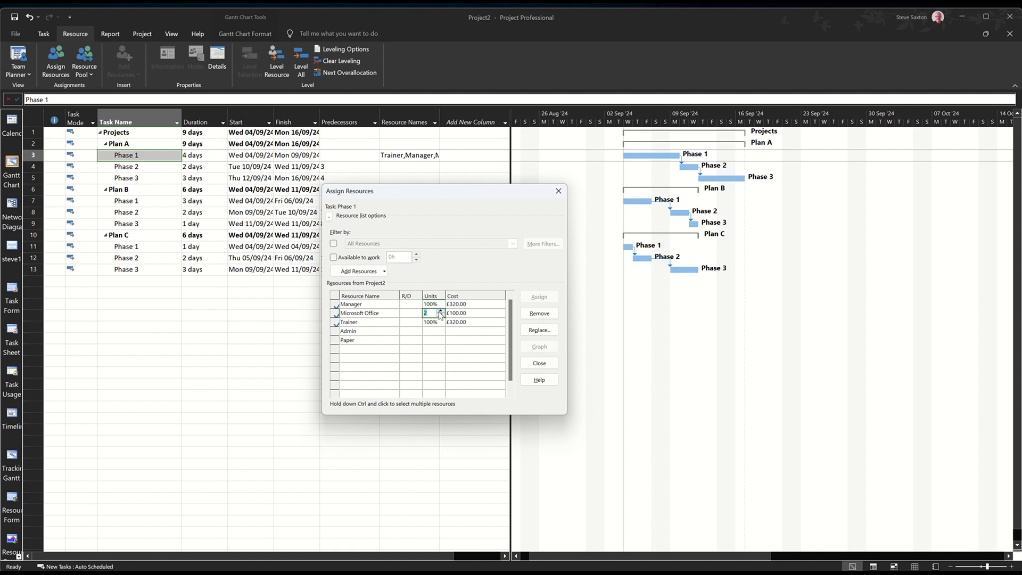
left_click(429, 339)
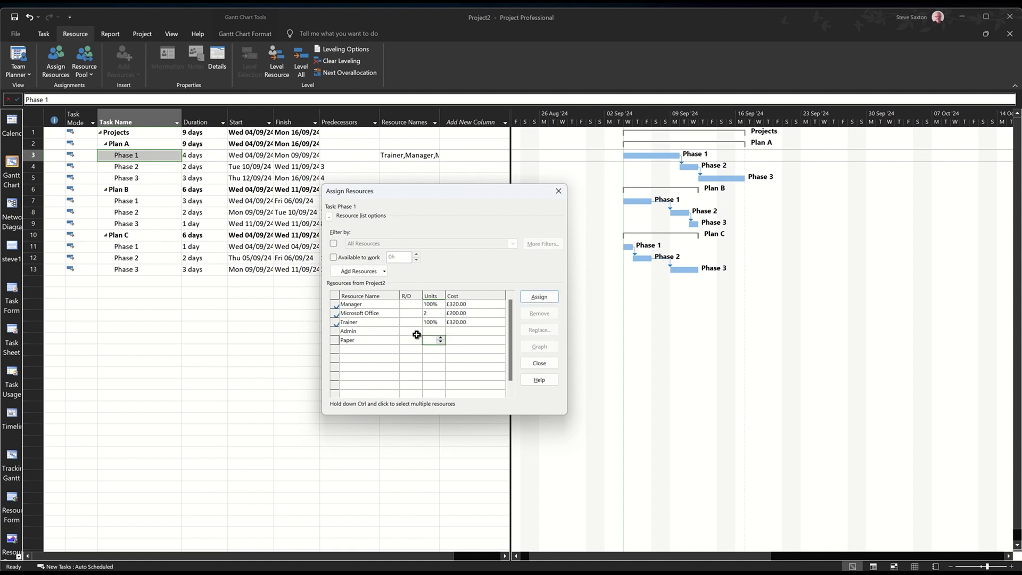
left_click(381, 341)
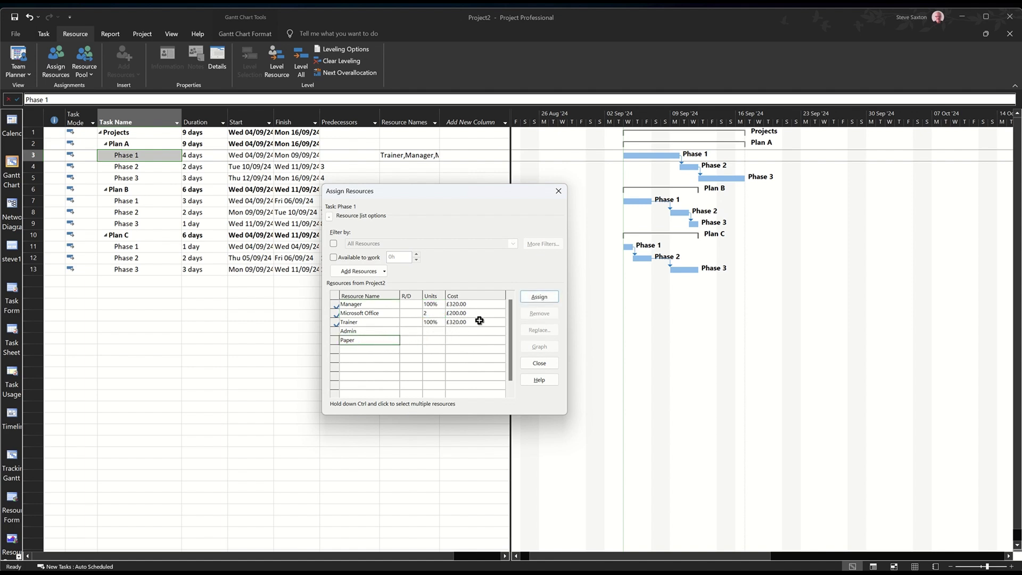
left_click(539, 297)
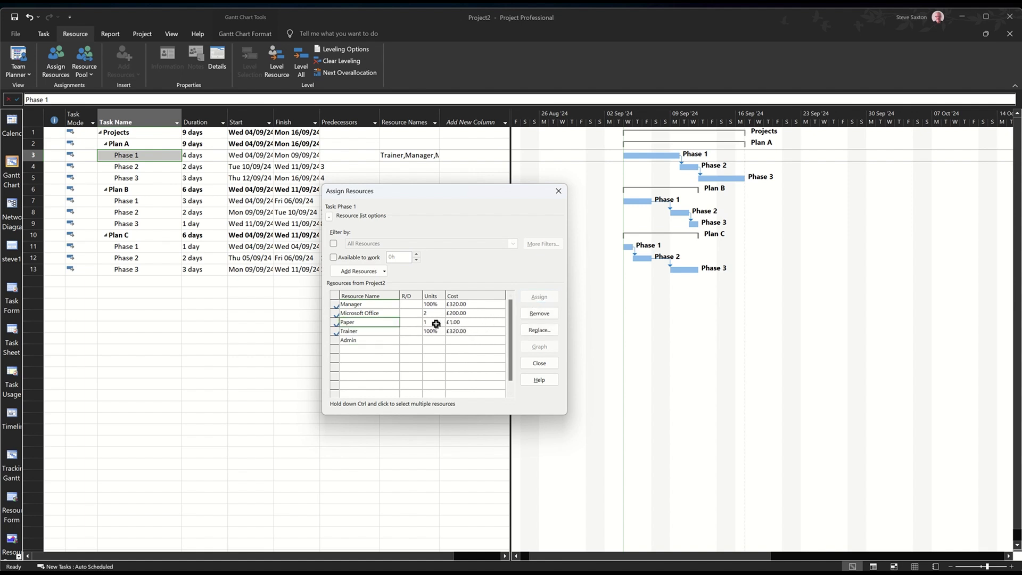
left_click(435, 323)
type("1")
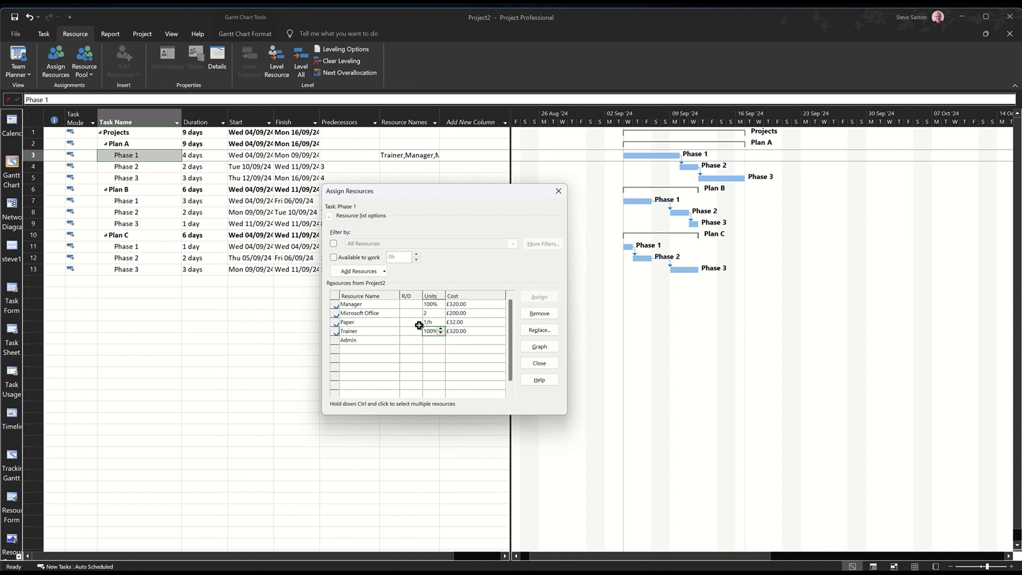
left_click(462, 322)
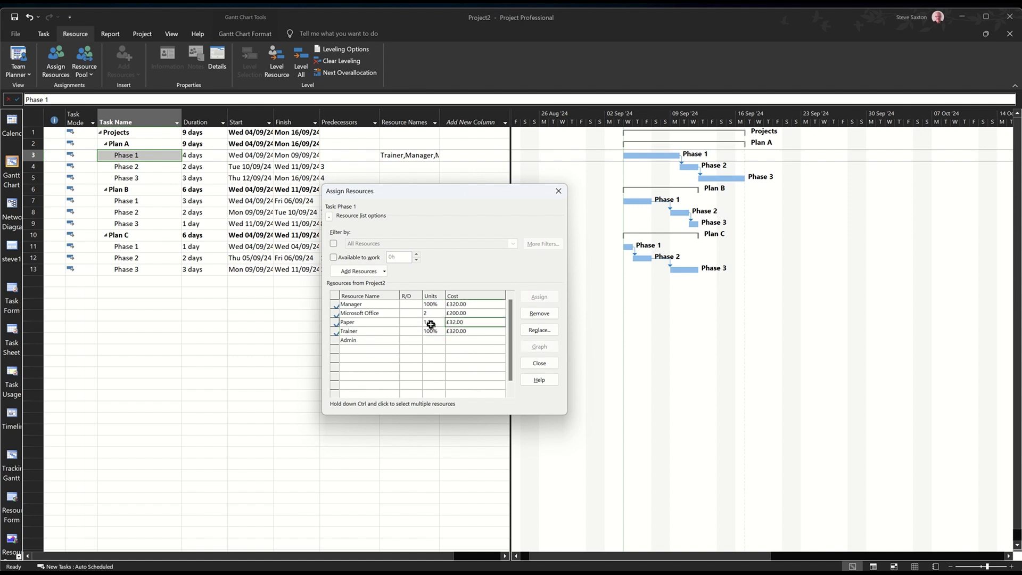
left_click(431, 323)
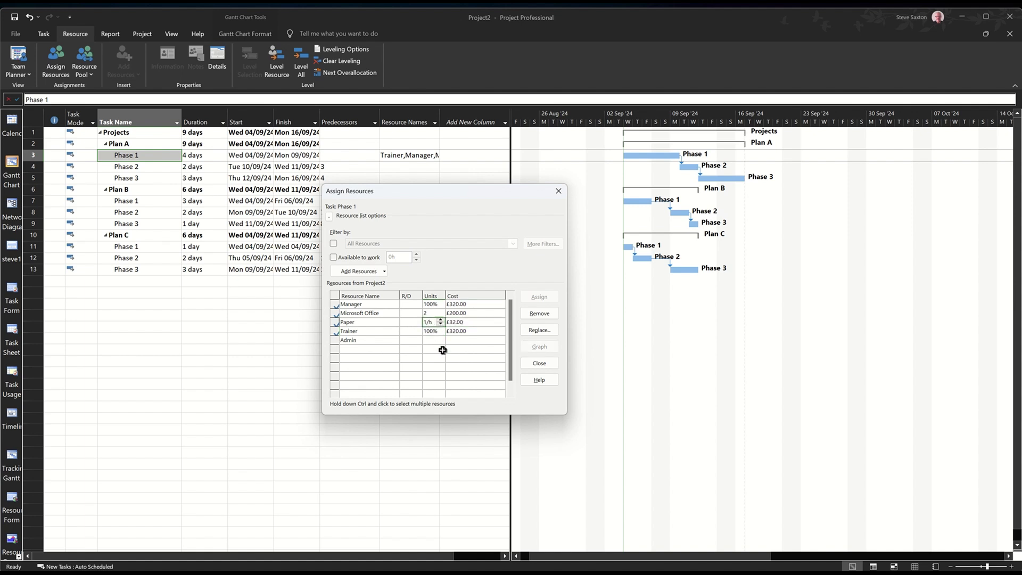
left_click(554, 342)
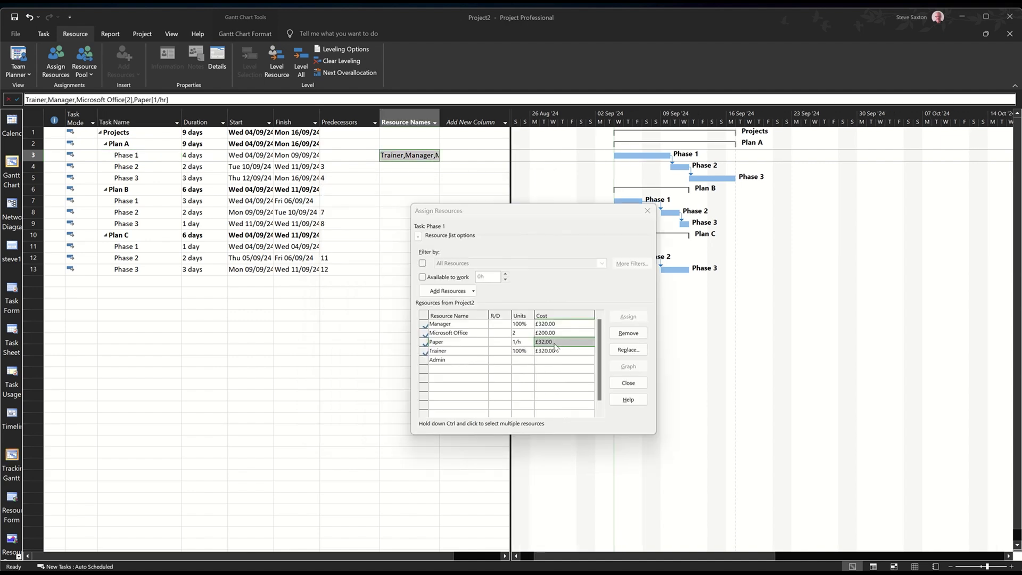
Assign Manager to Plan A's Phase 2 and Phase 3.
left_click(148, 168)
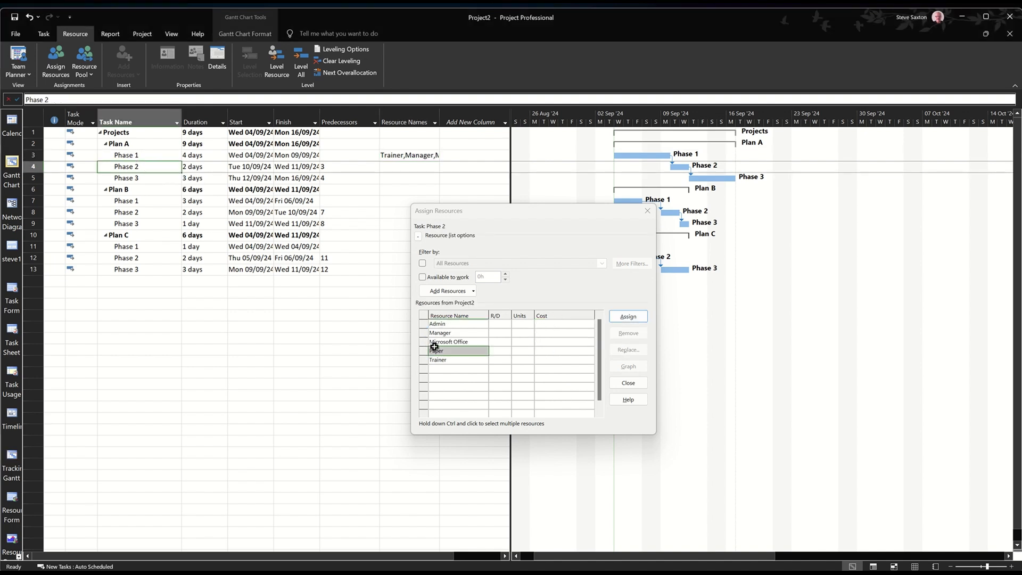
left_click(466, 333)
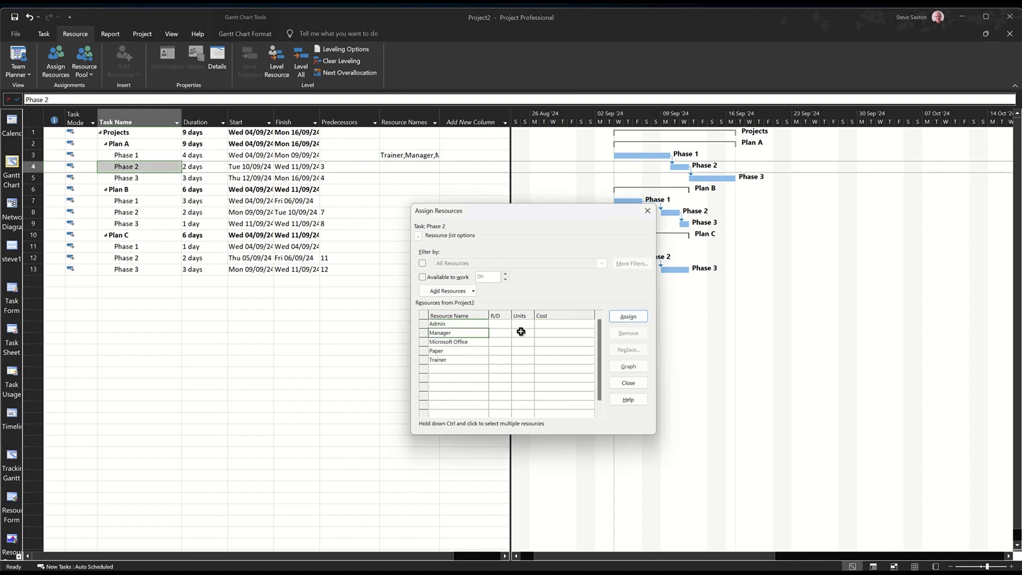
left_click(629, 317)
left_click(149, 180)
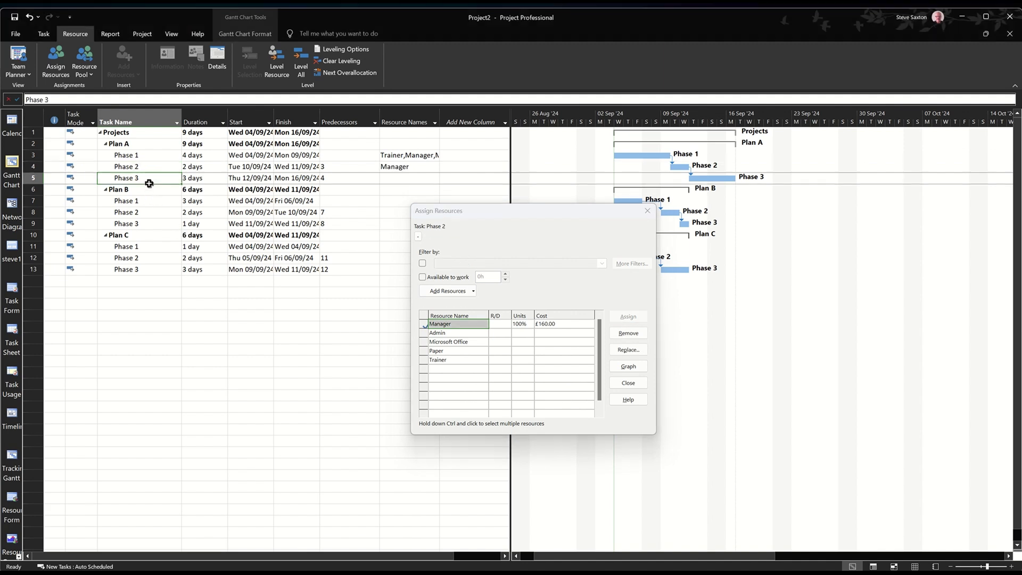
left_click(628, 316)
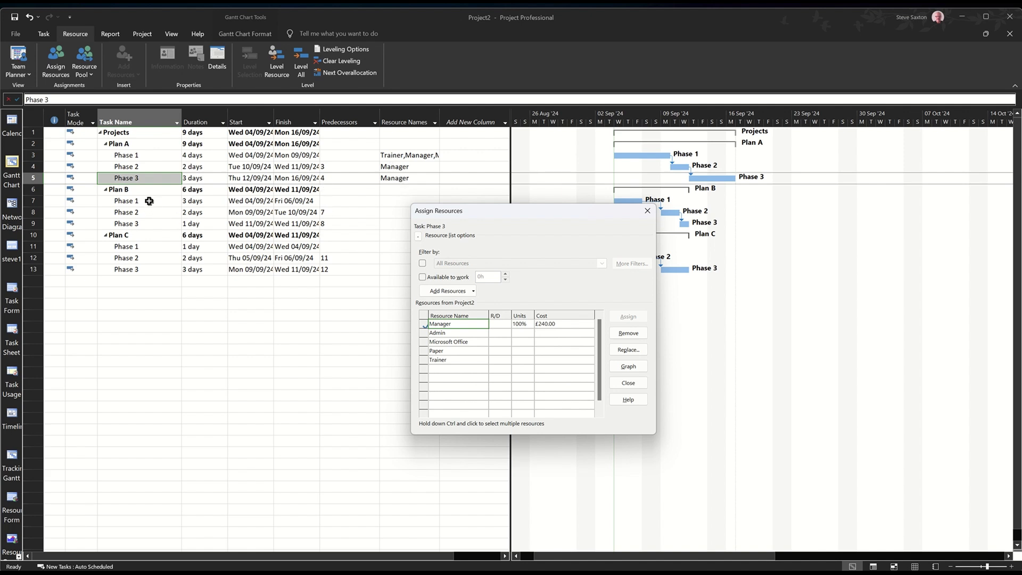
Assign all five resources to every Plan B and Plan C phase, then close the window.
left_click_drag(146, 201, 148, 220)
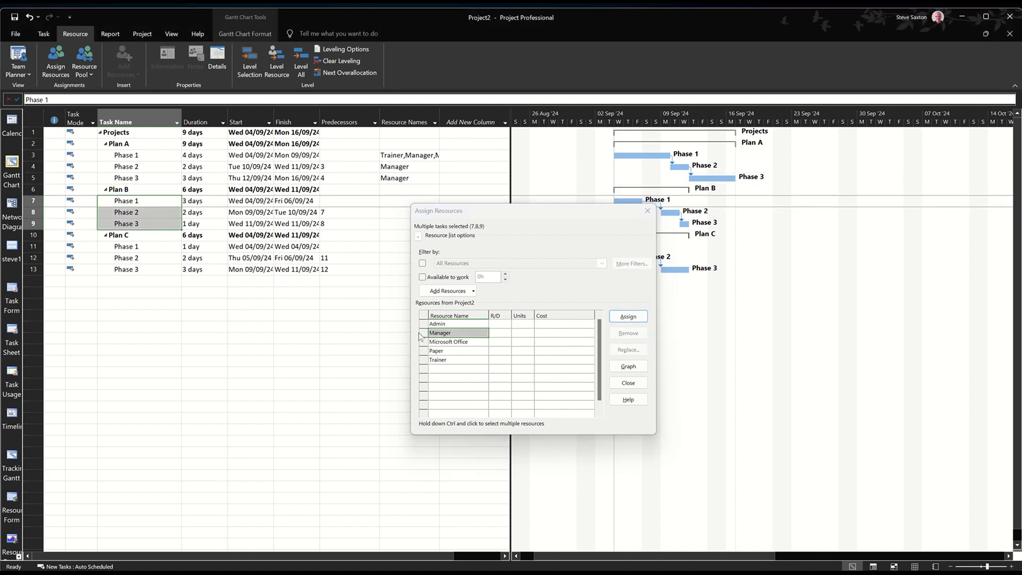
left_click(459, 329)
left_click_drag(460, 340, 461, 344)
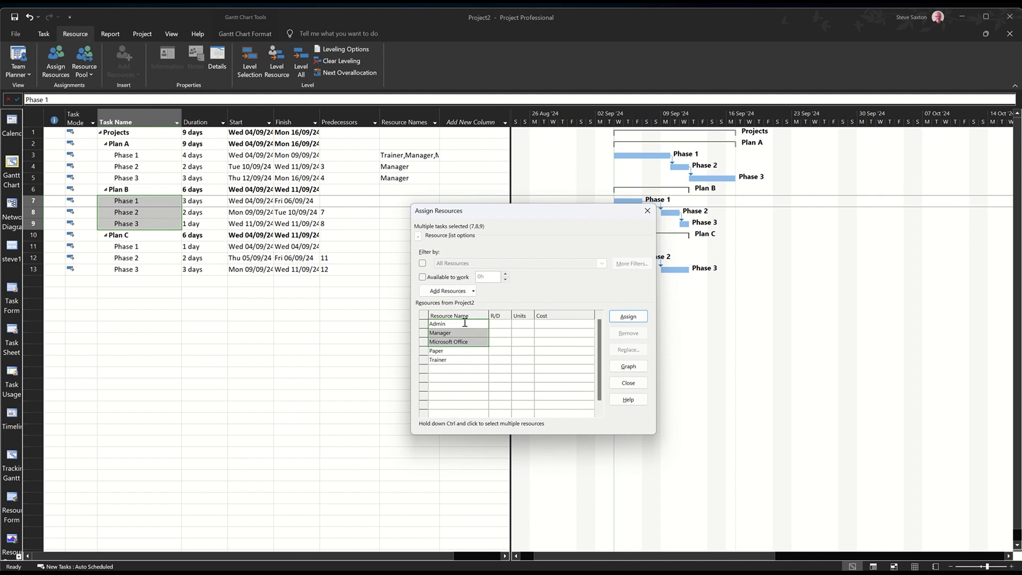
left_click(470, 370)
left_click_drag(454, 333, 454, 358)
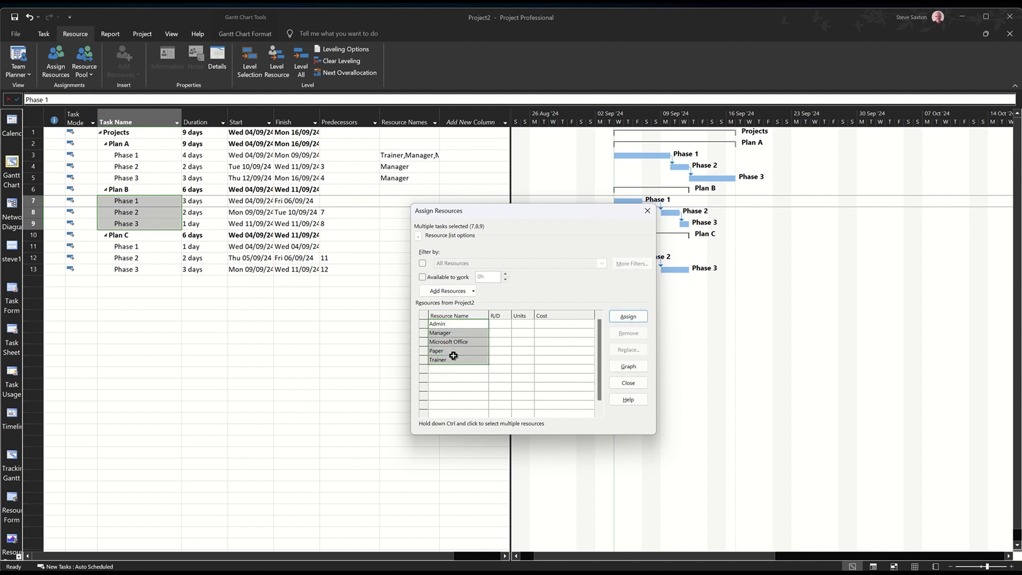
left_click(628, 316)
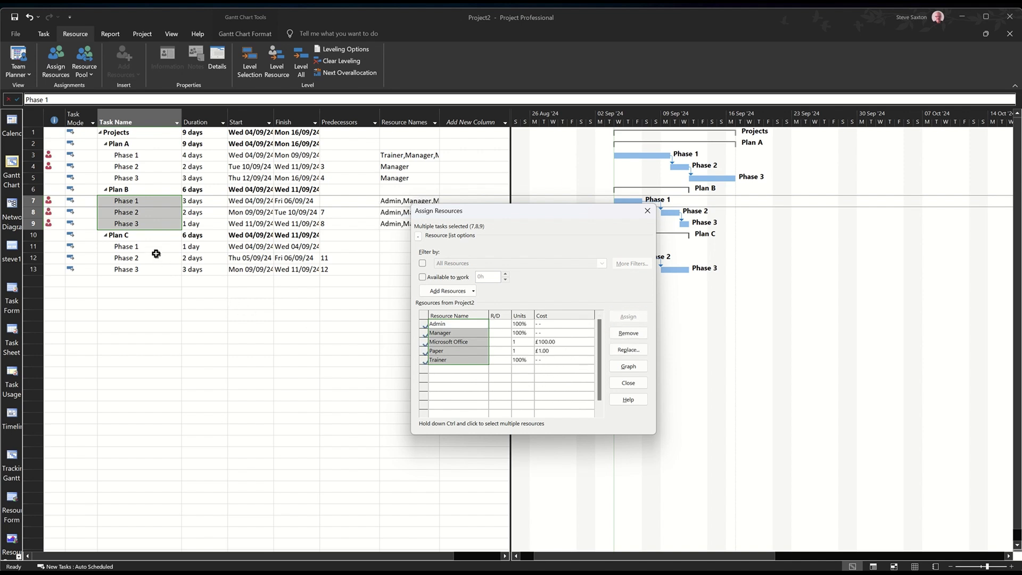
left_click_drag(149, 246, 151, 271)
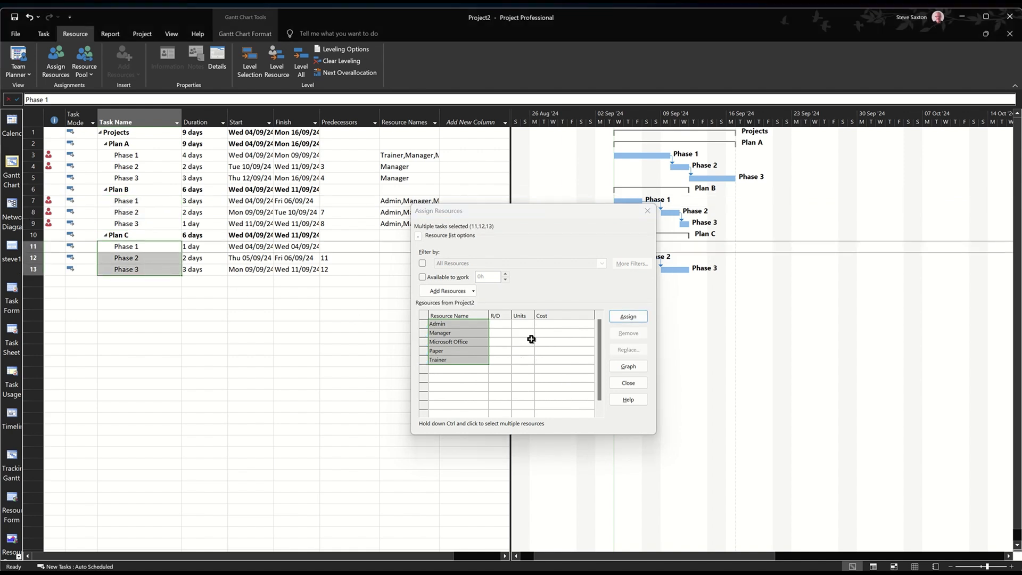
left_click(618, 318)
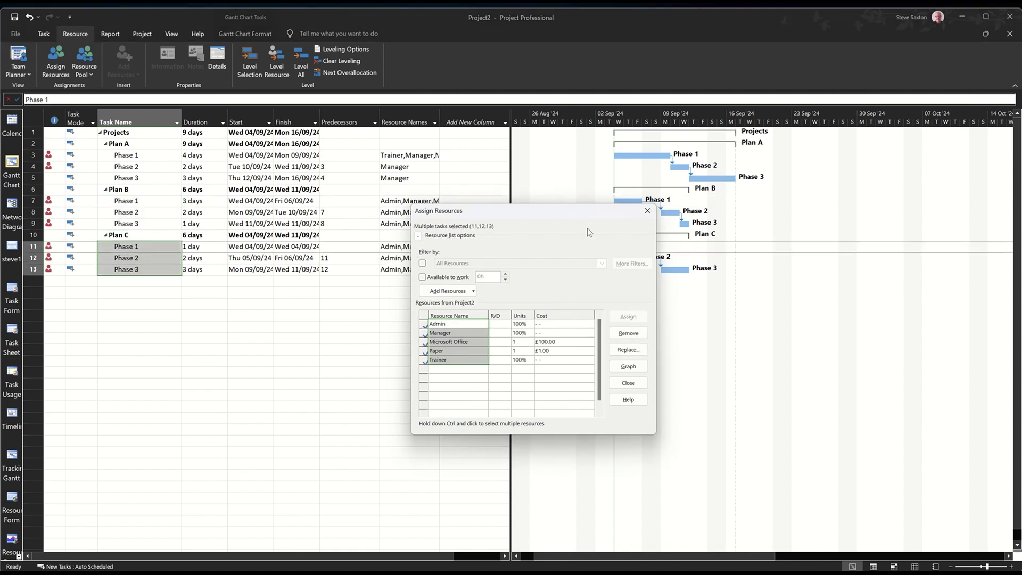
left_click(647, 211)
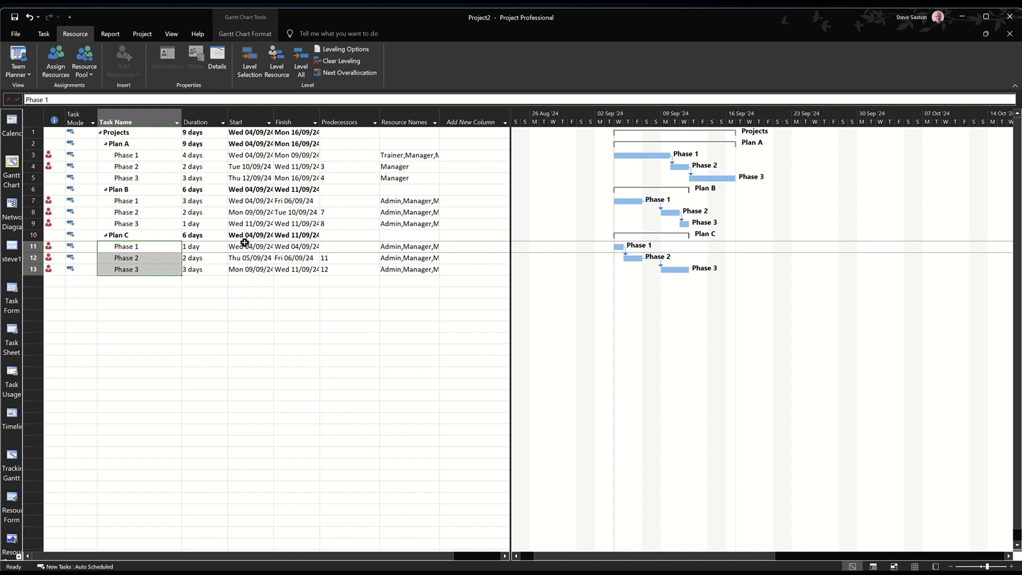
Link Plan B's Phase 1 to predecessor 5 and Plan C's Phase 1 to predecessor 9.
left_click(342, 203)
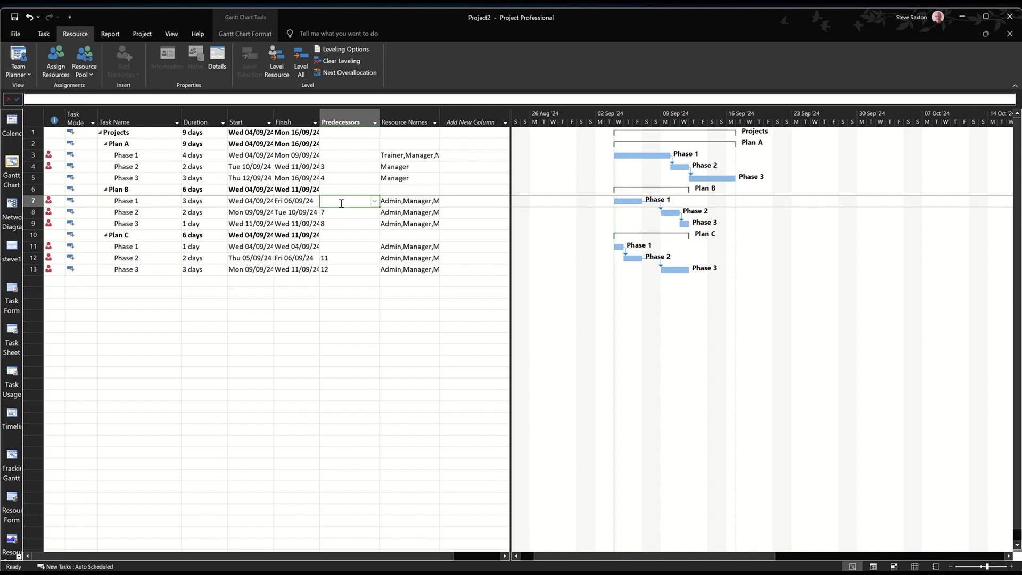
type("5")
left_click(202, 212)
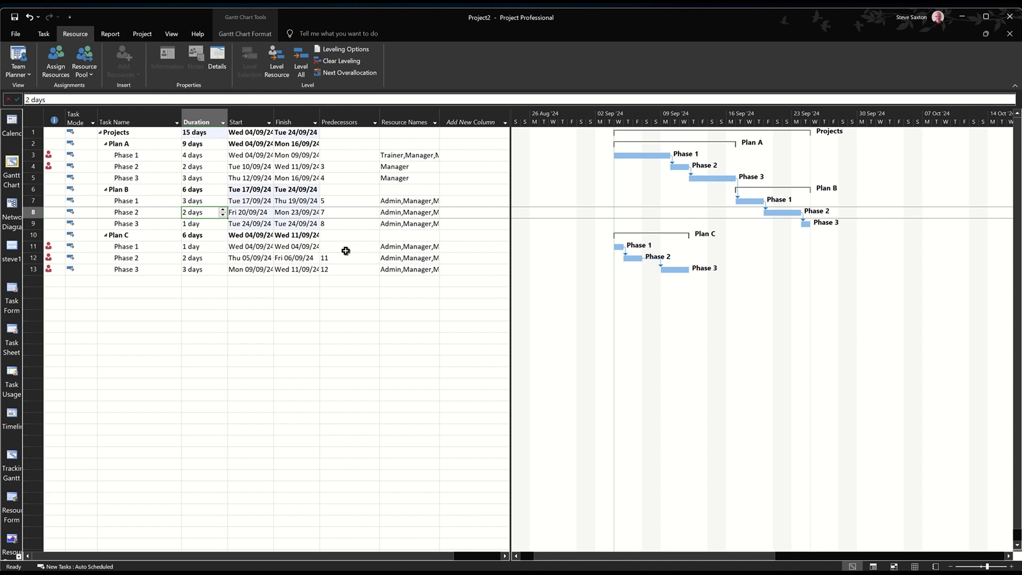
left_click(346, 251)
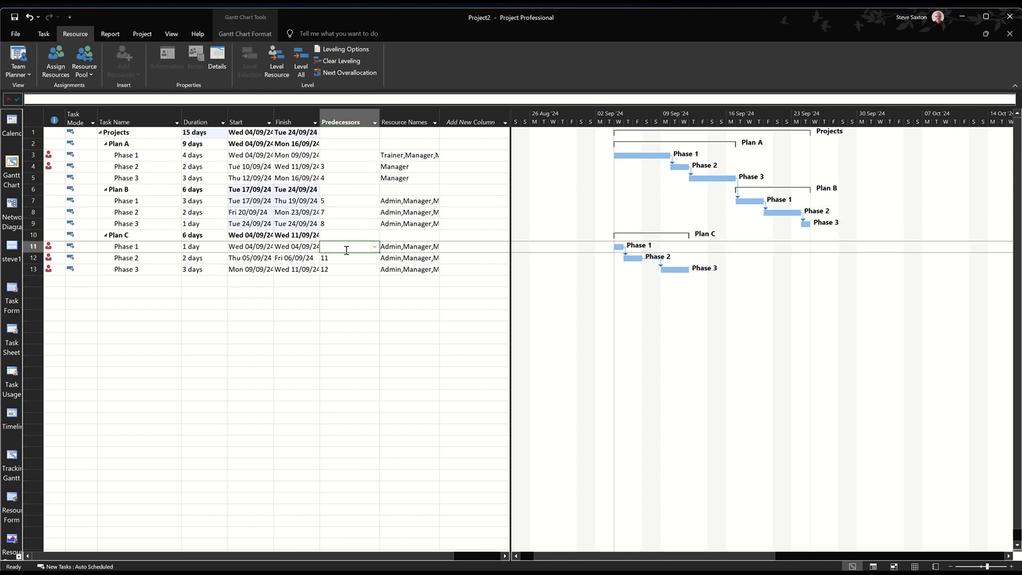
type("9")
left_click(249, 258)
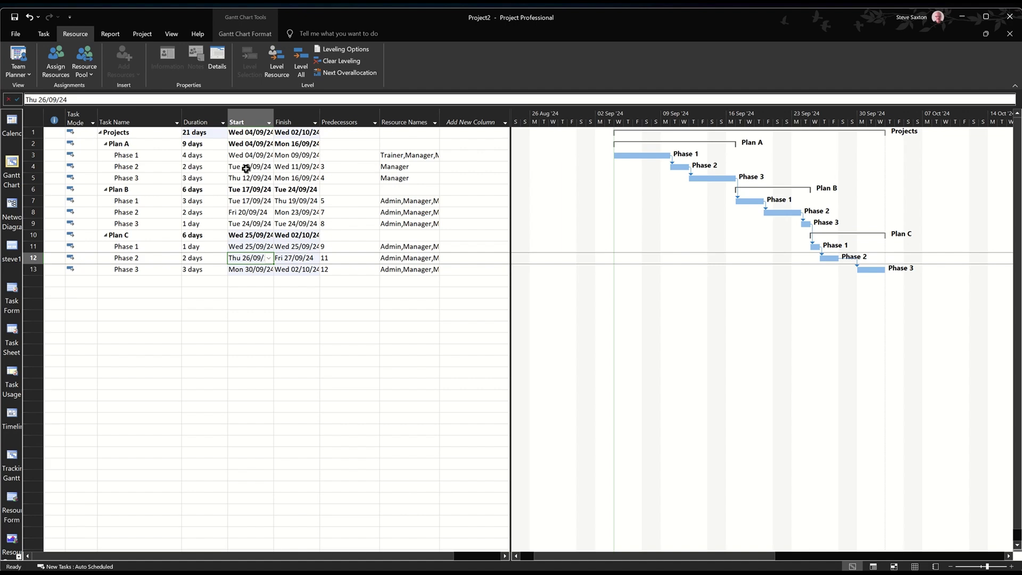
left_click(172, 33)
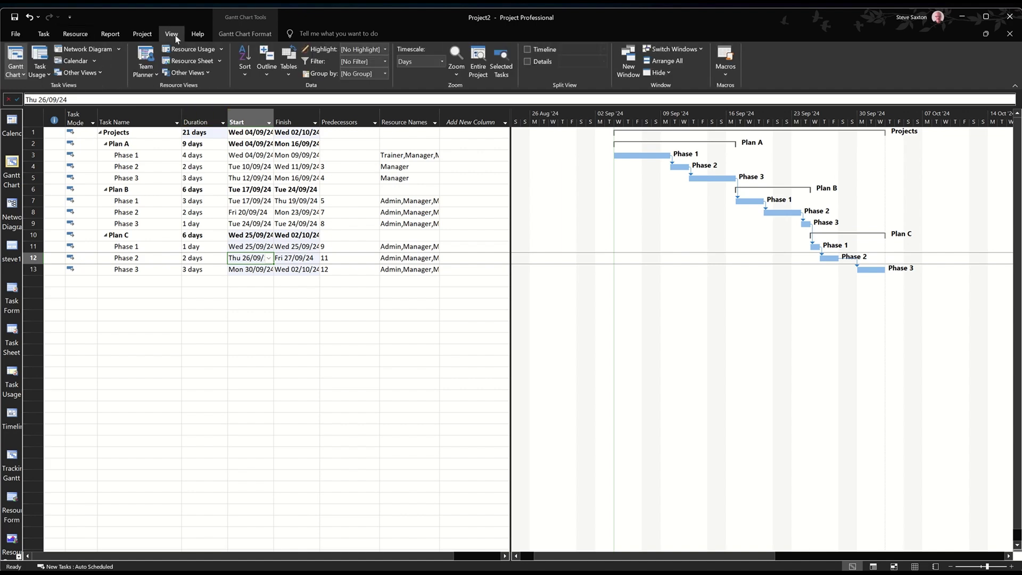
left_click(287, 75)
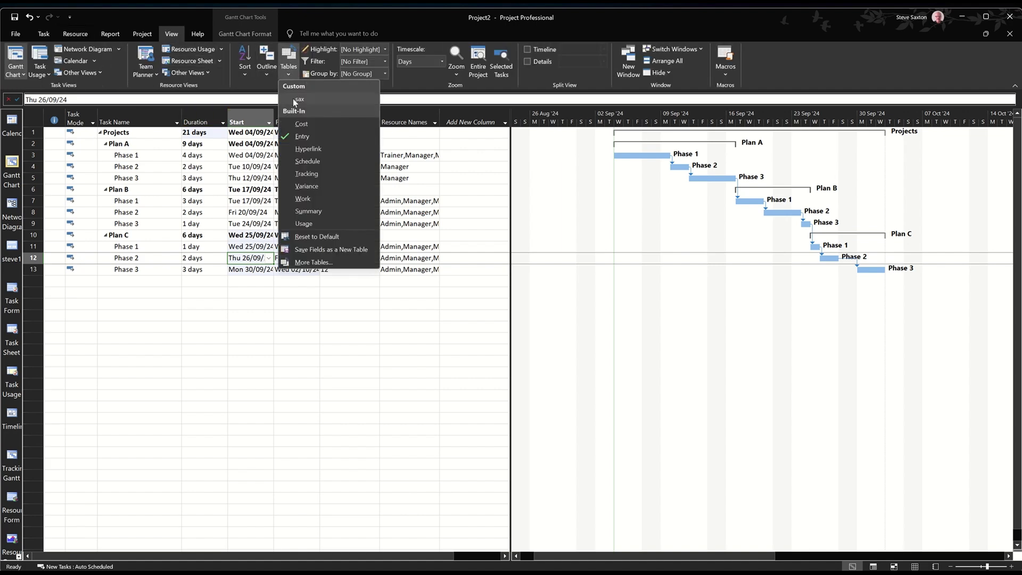
left_click(307, 125)
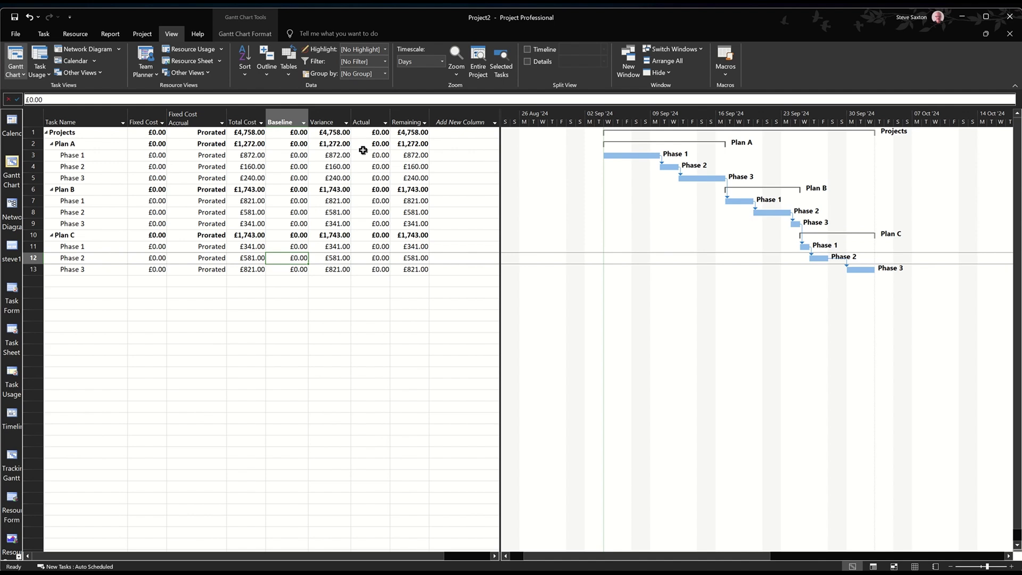
left_click(291, 77)
left_click(309, 138)
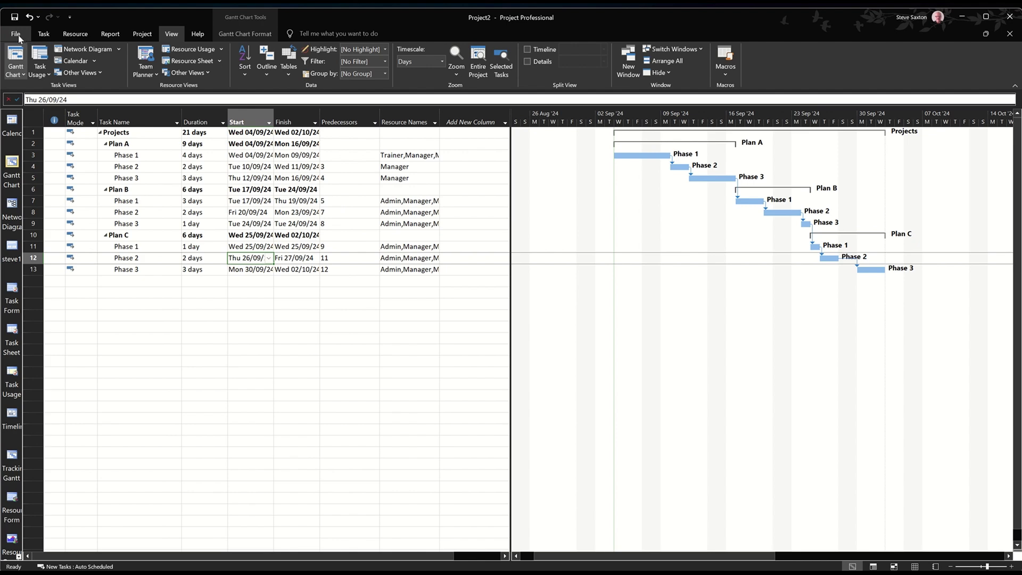
left_click(16, 34)
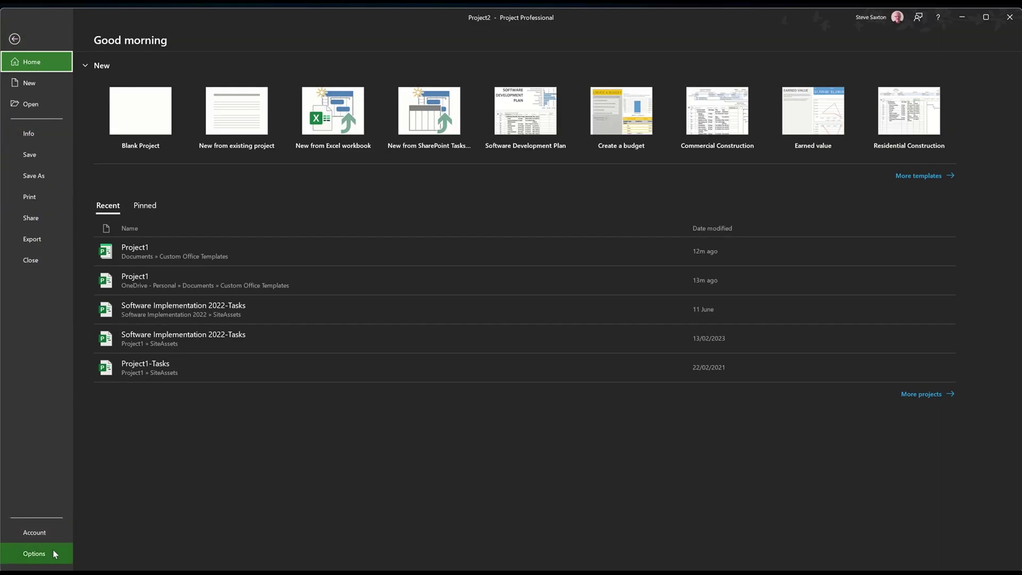
left_click(31, 554)
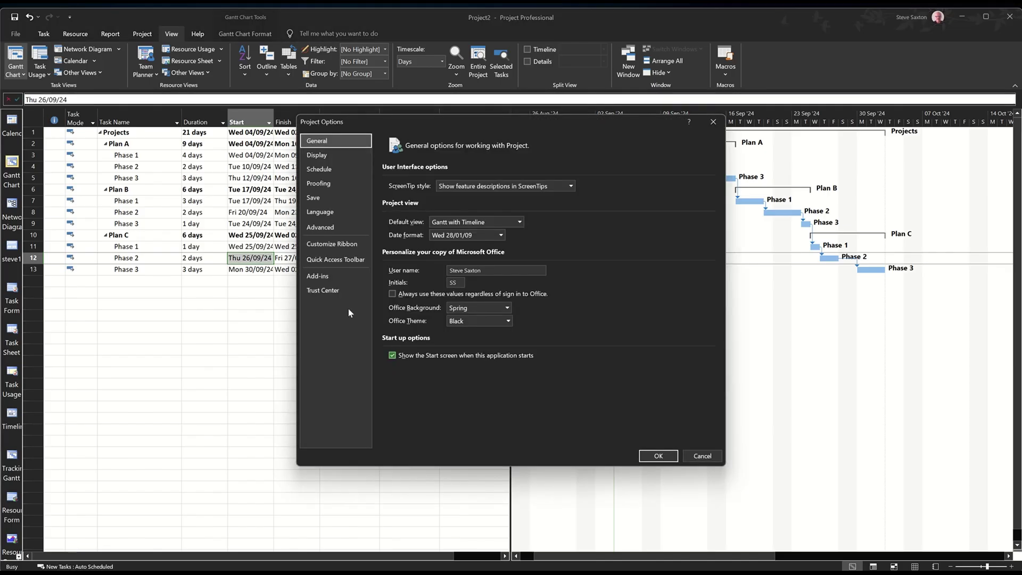
left_click(321, 199)
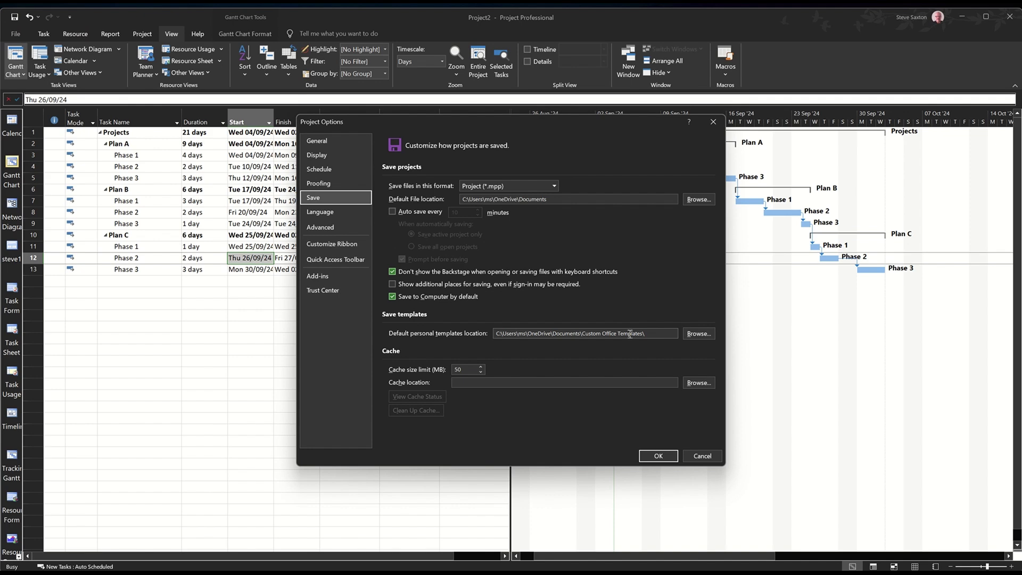
left_click(691, 455)
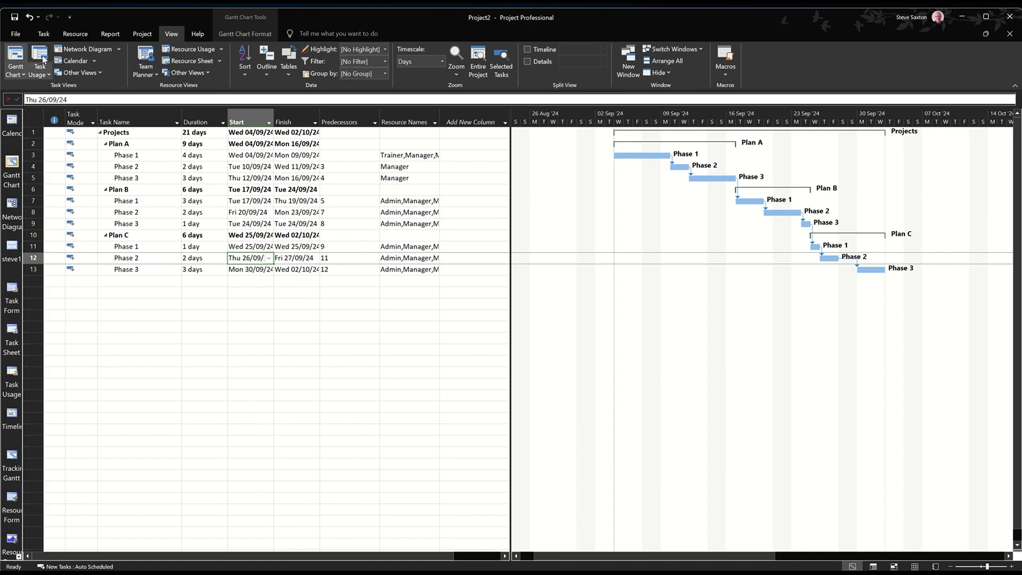
Save the plan as a Project Template named 'Project general' (.mpt), keeping all data.
left_click(16, 34)
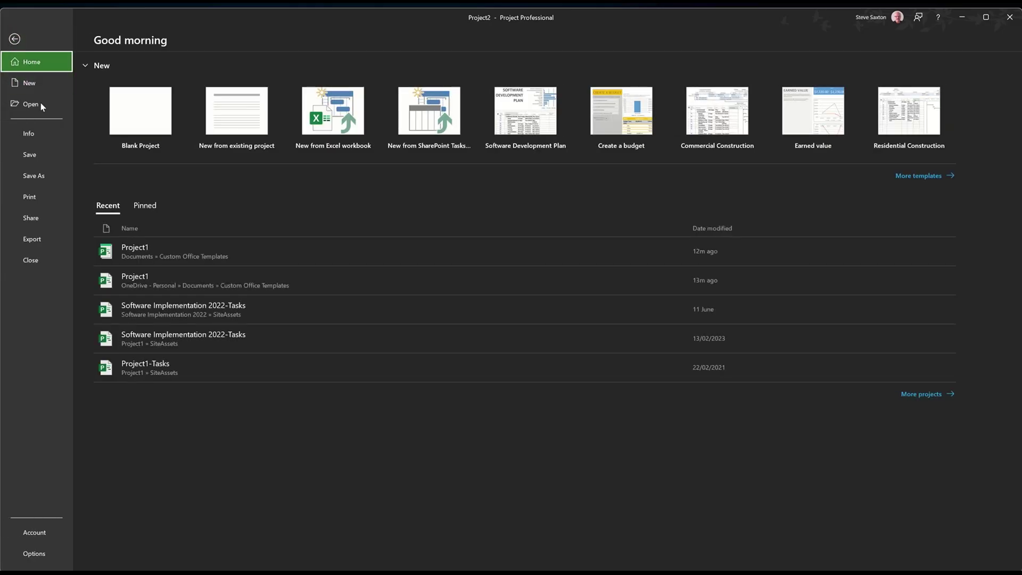
left_click(42, 157)
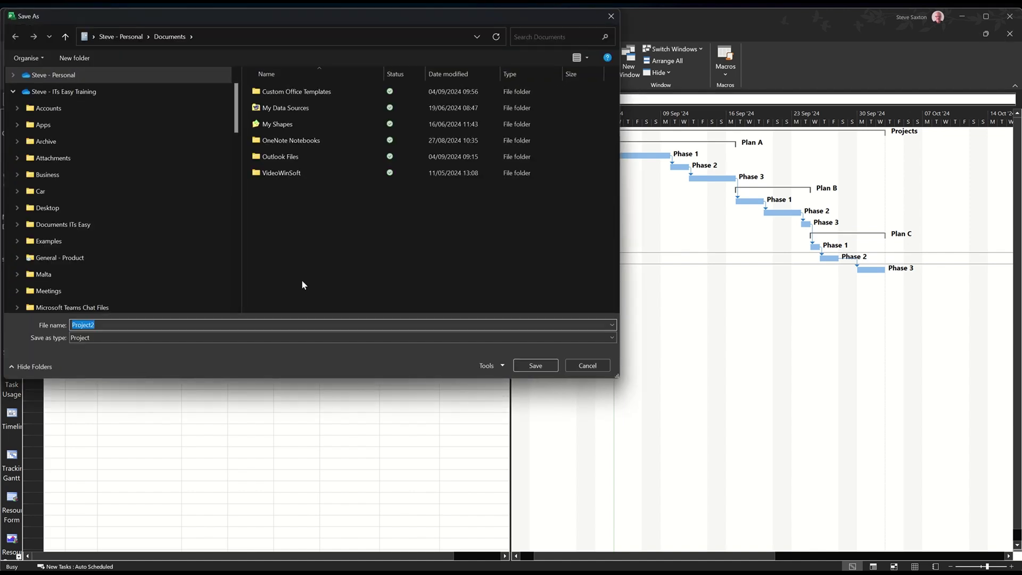
type("Proj")
left_click(143, 339)
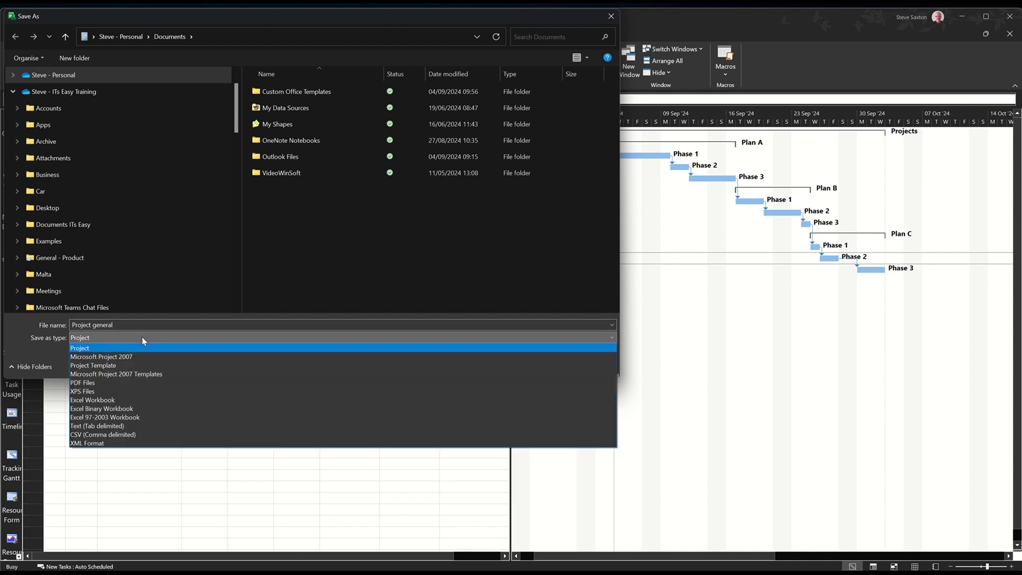
left_click(133, 366)
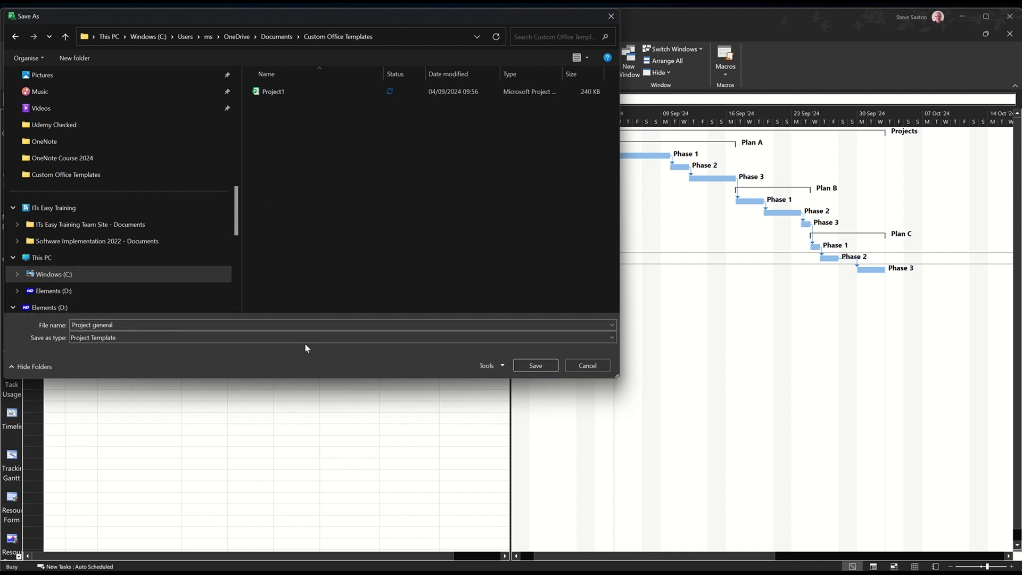
left_click(524, 366)
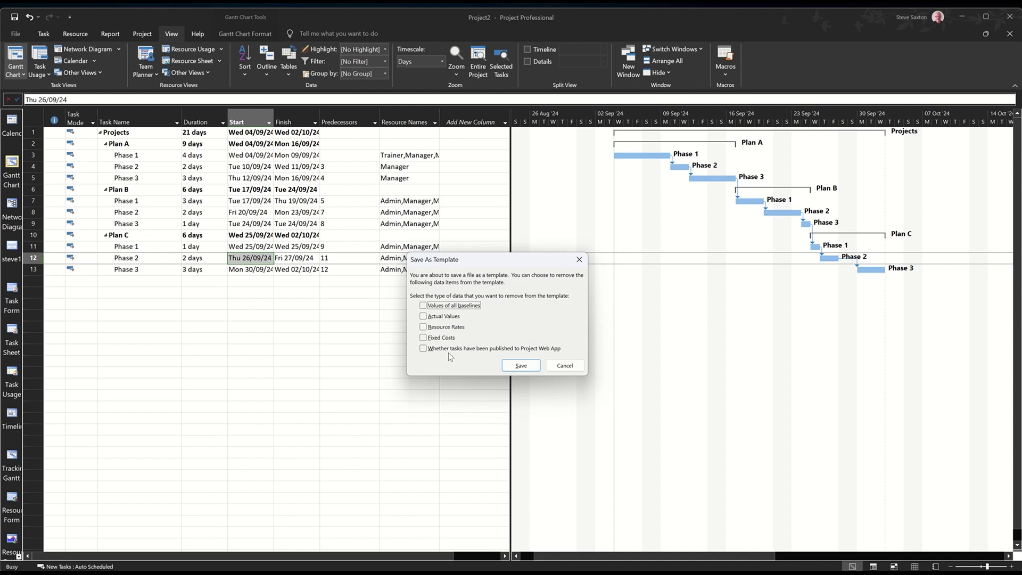
left_click(515, 367)
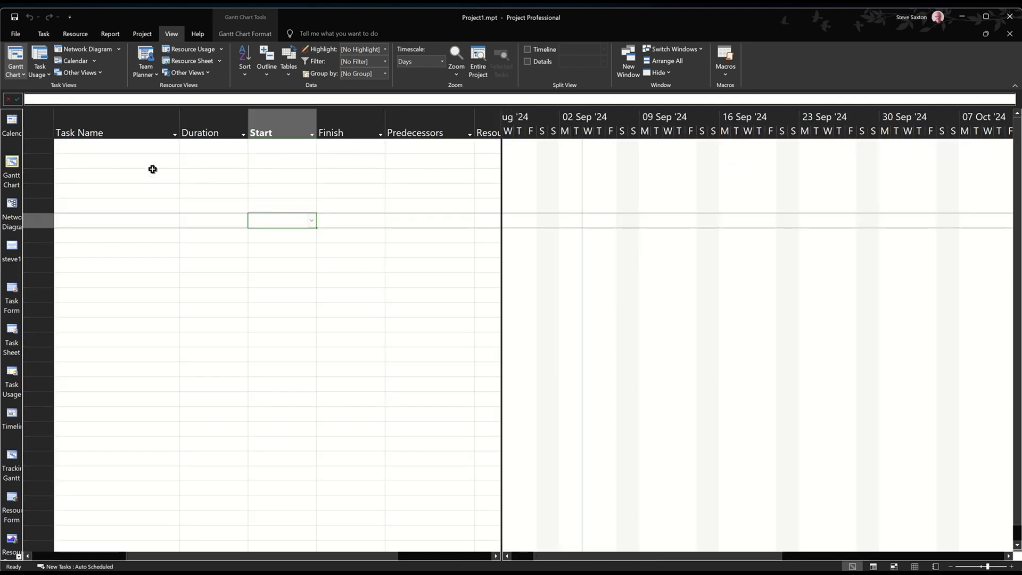
Create a new project from the personal 'Project general' template via File > New.
left_click(151, 166)
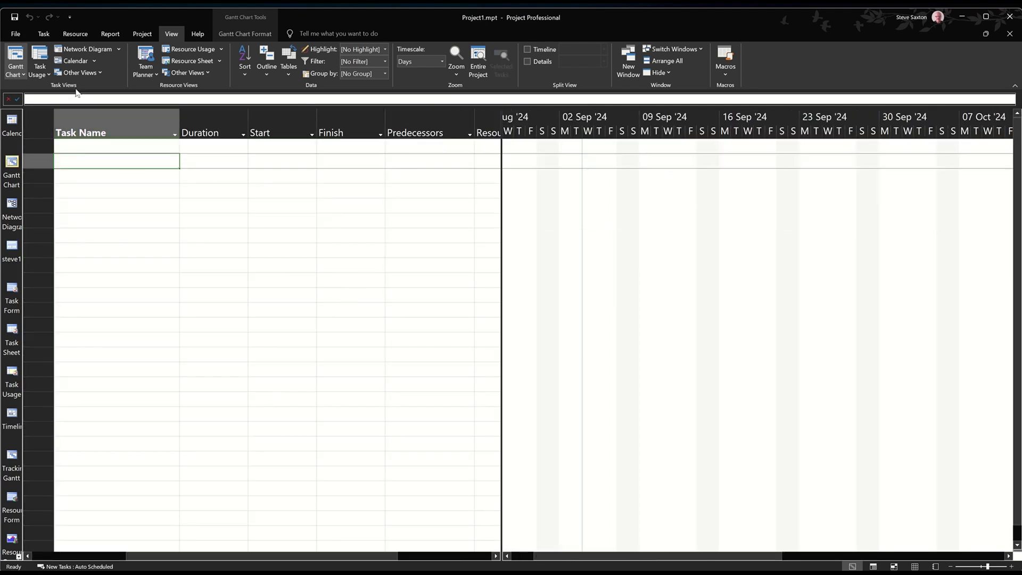
left_click(15, 33)
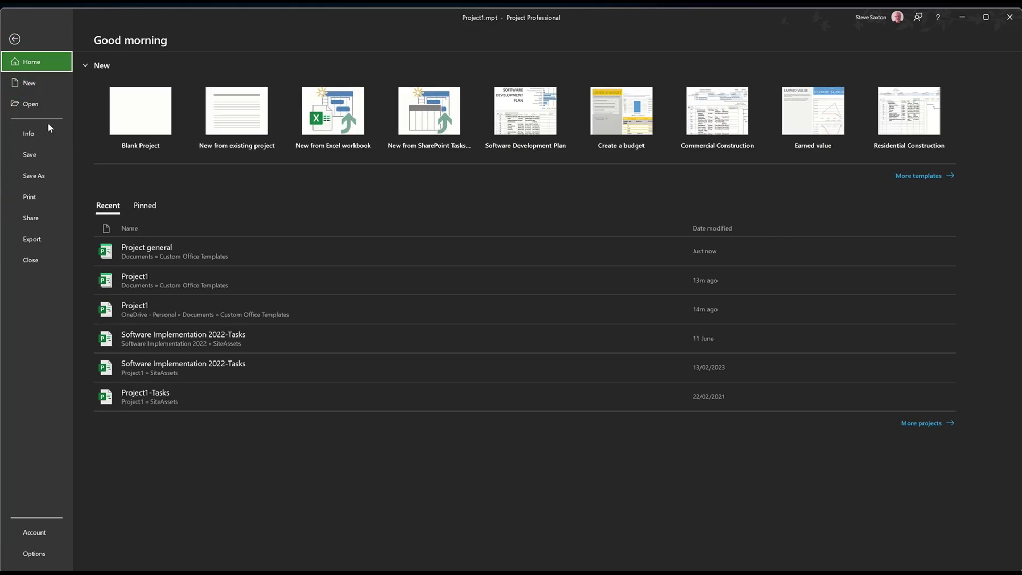
left_click(33, 83)
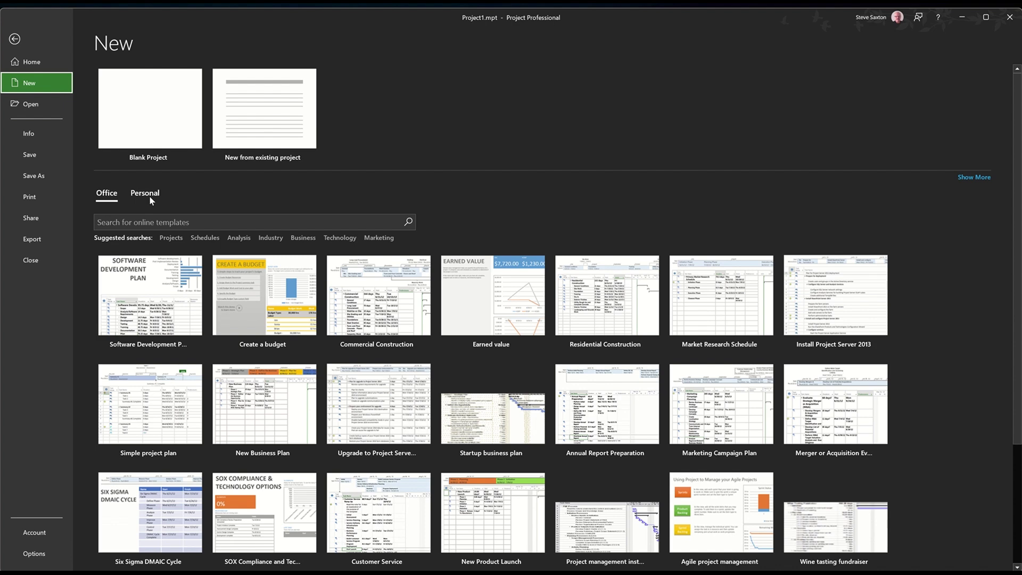
left_click(150, 197)
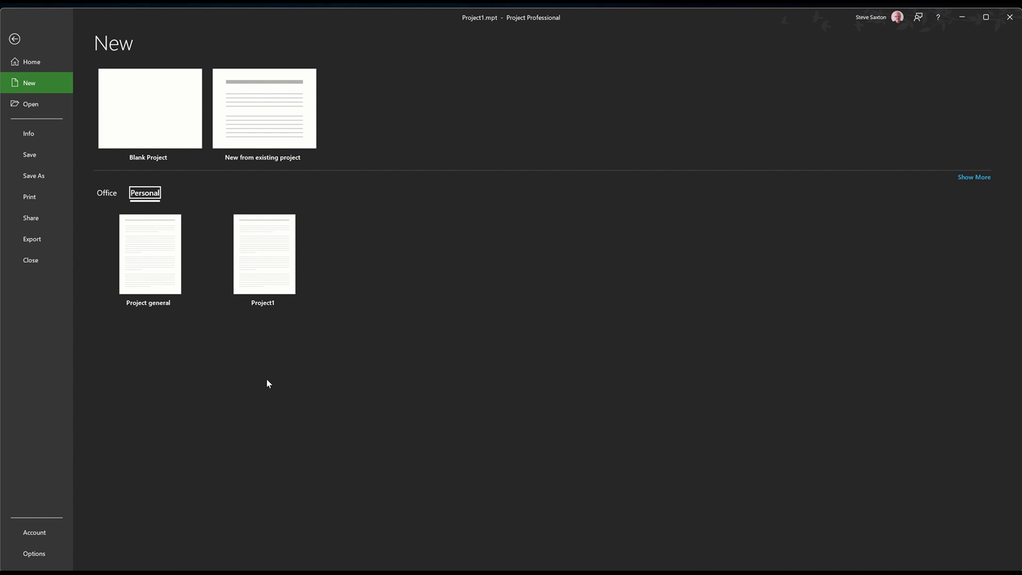
left_click(149, 260)
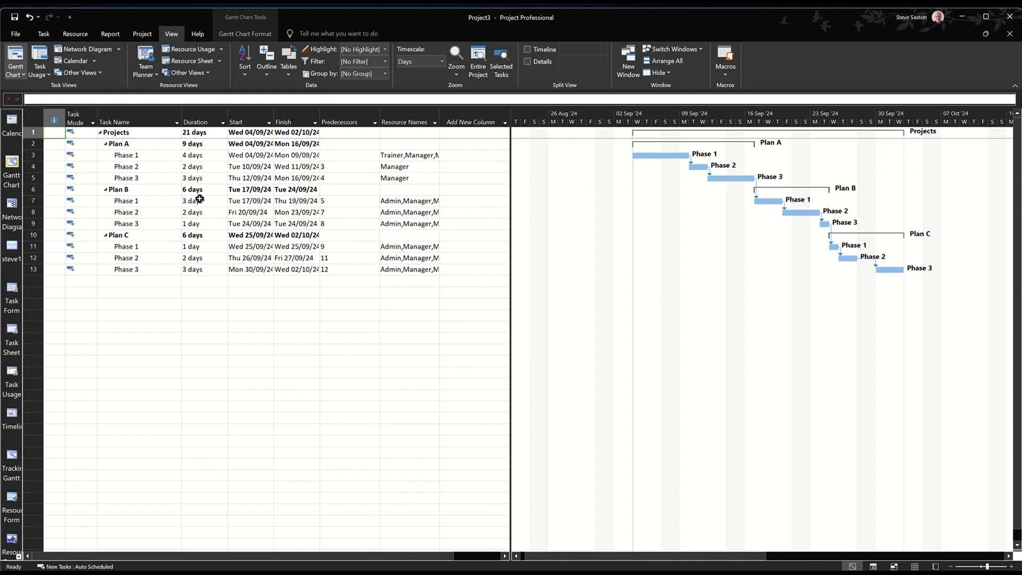
Fill rows 7–12, Task Name through Predecessors, with a yellow background.
left_click_drag(144, 200, 372, 261)
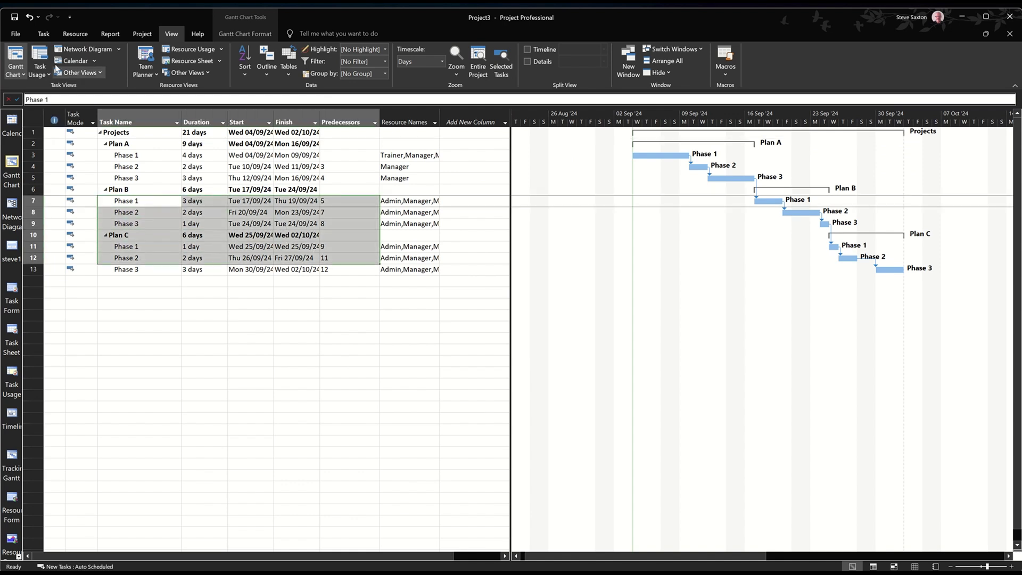
left_click(44, 34)
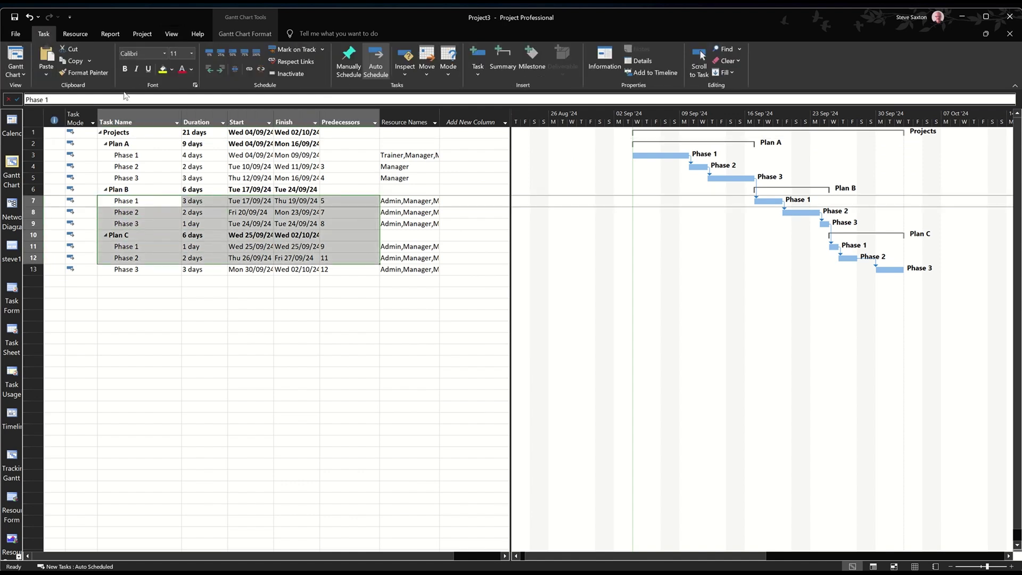
left_click(163, 69)
left_click(204, 279)
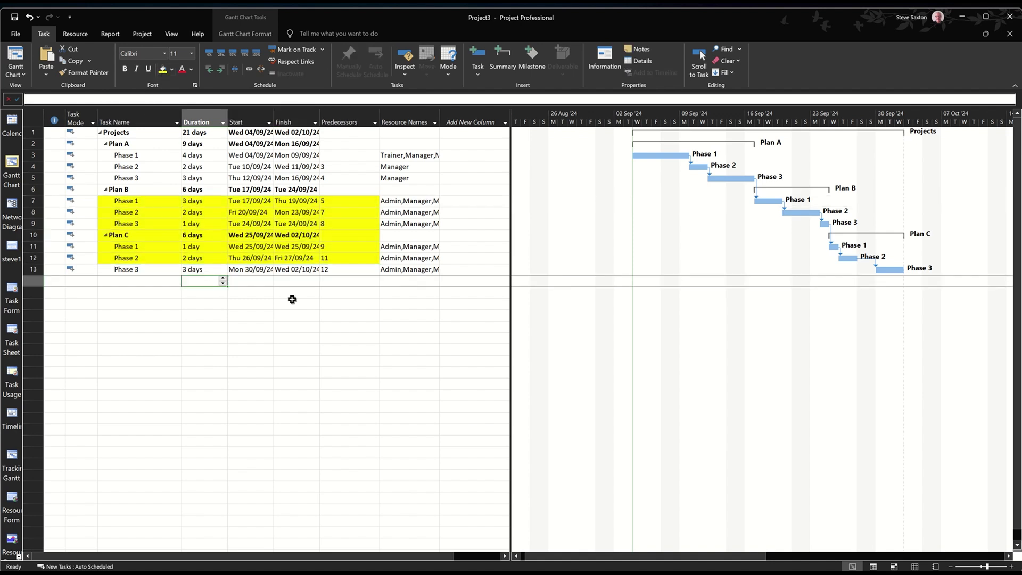
Save the project under a new file name.
left_click(28, 18)
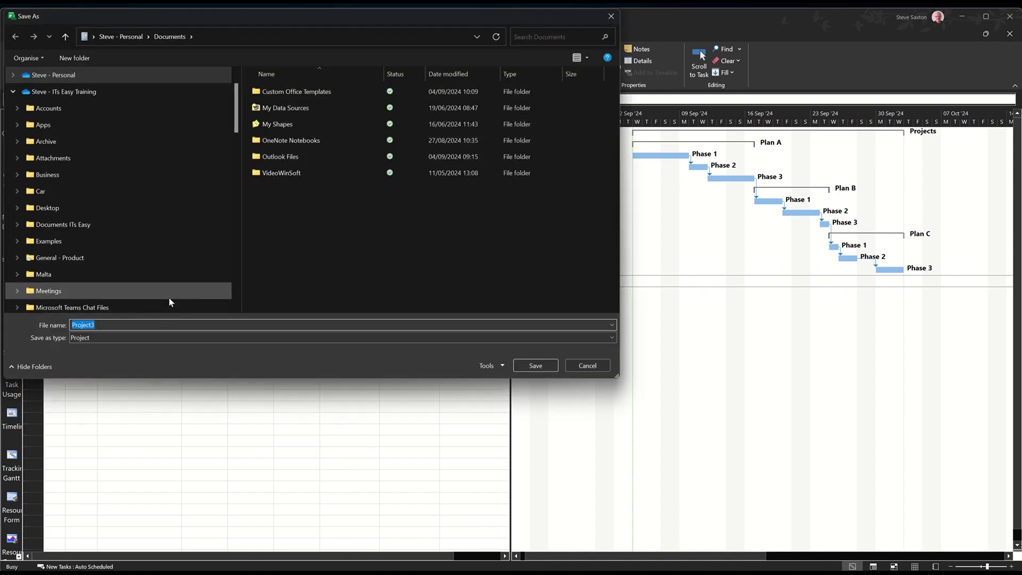
type("steve")
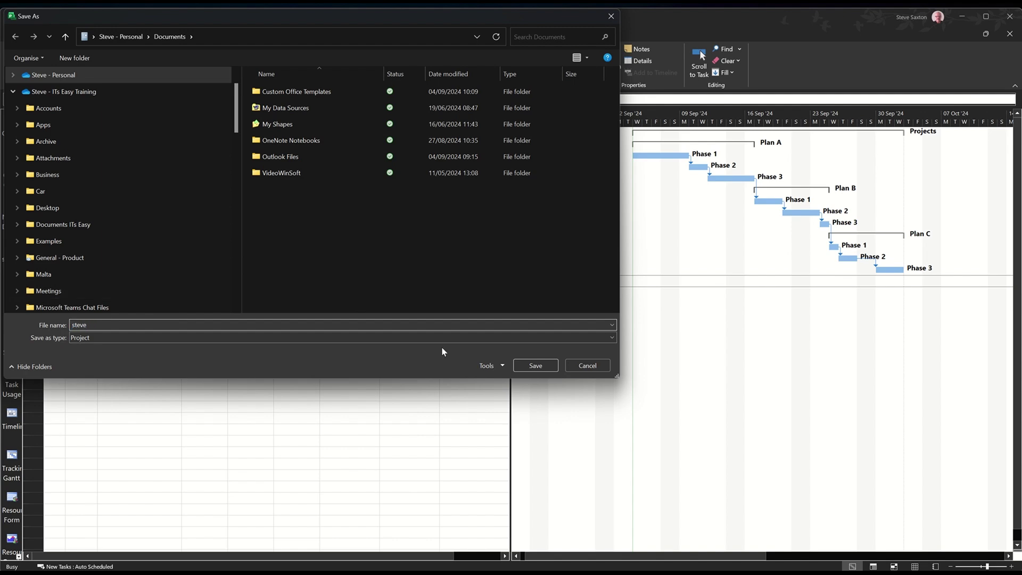
left_click(522, 366)
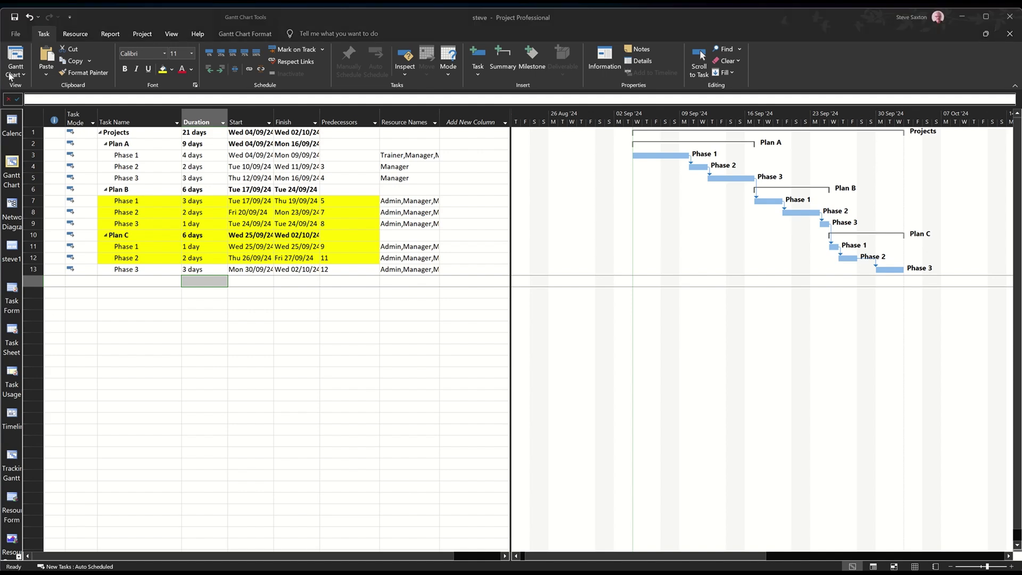
Start a new project from the personal 'Project general' template via File > New.
left_click(16, 34)
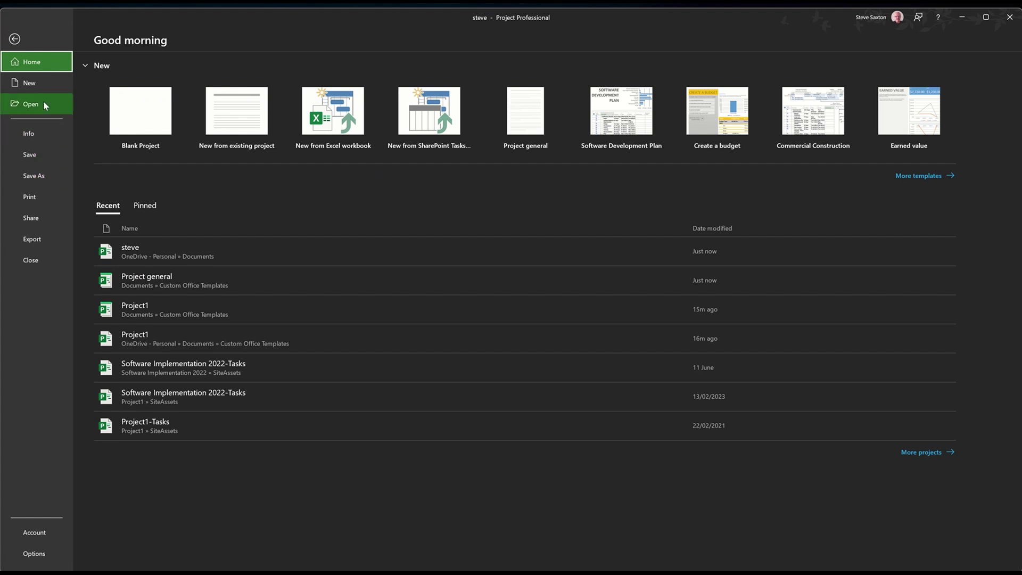
left_click(31, 82)
left_click(145, 192)
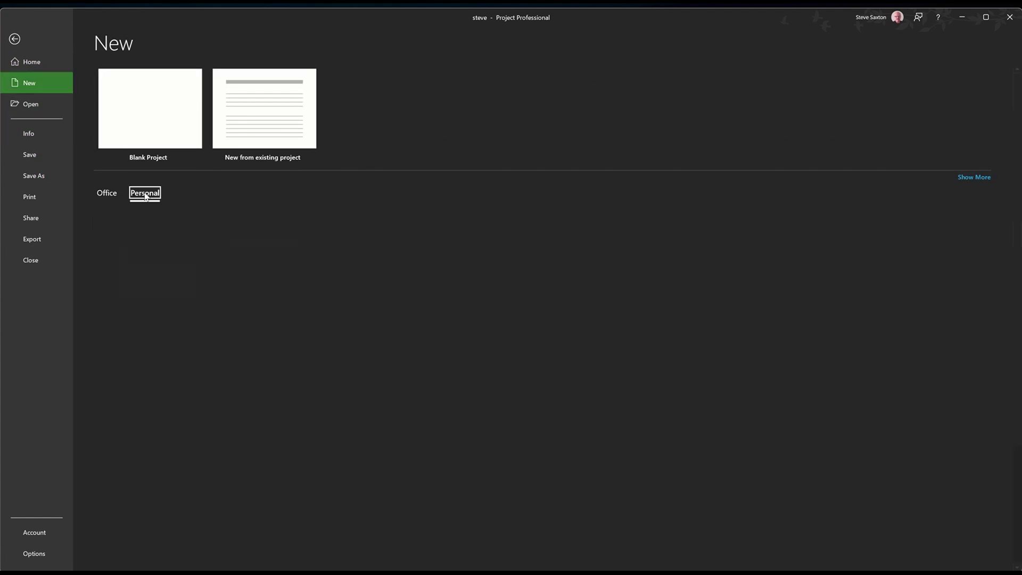
left_click(155, 247)
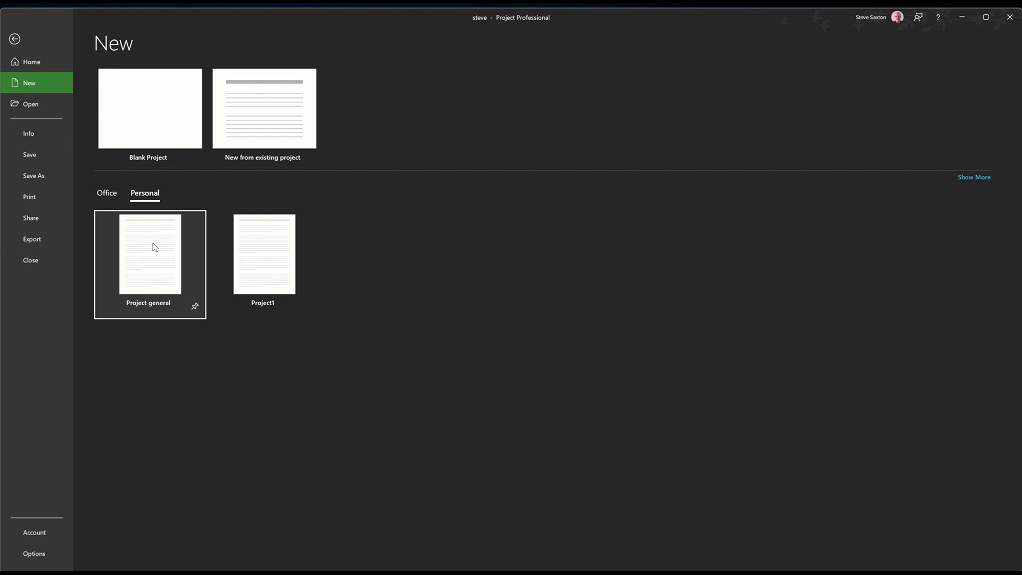